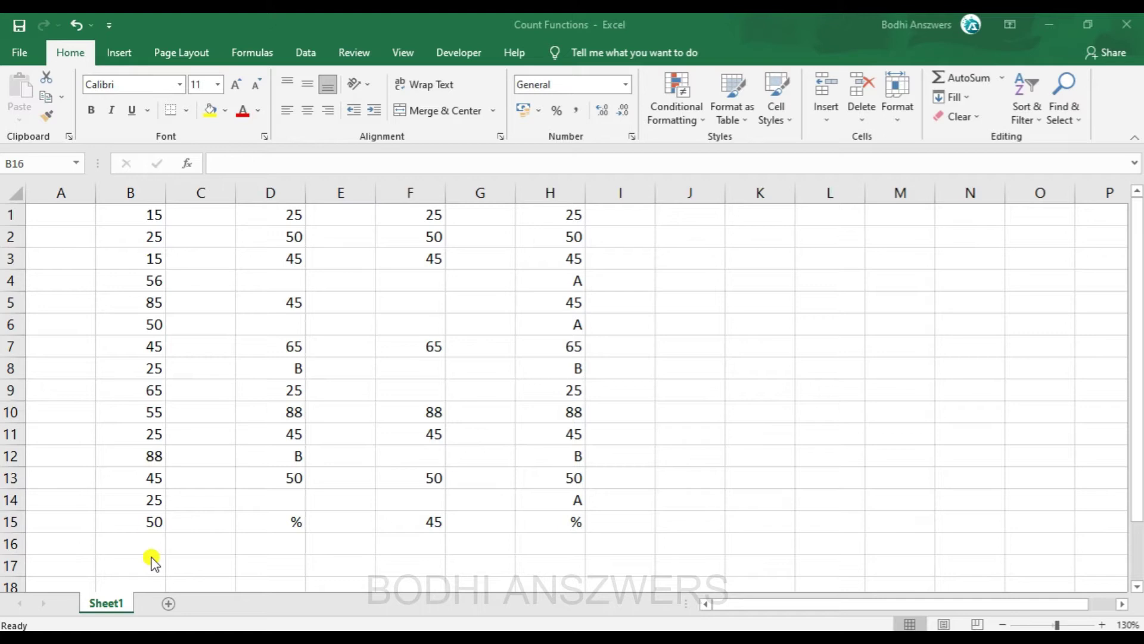
Examine the numbers in column B by selecting the range B1:B15
{"action": "left_click", "coordinate": [140, 549]}
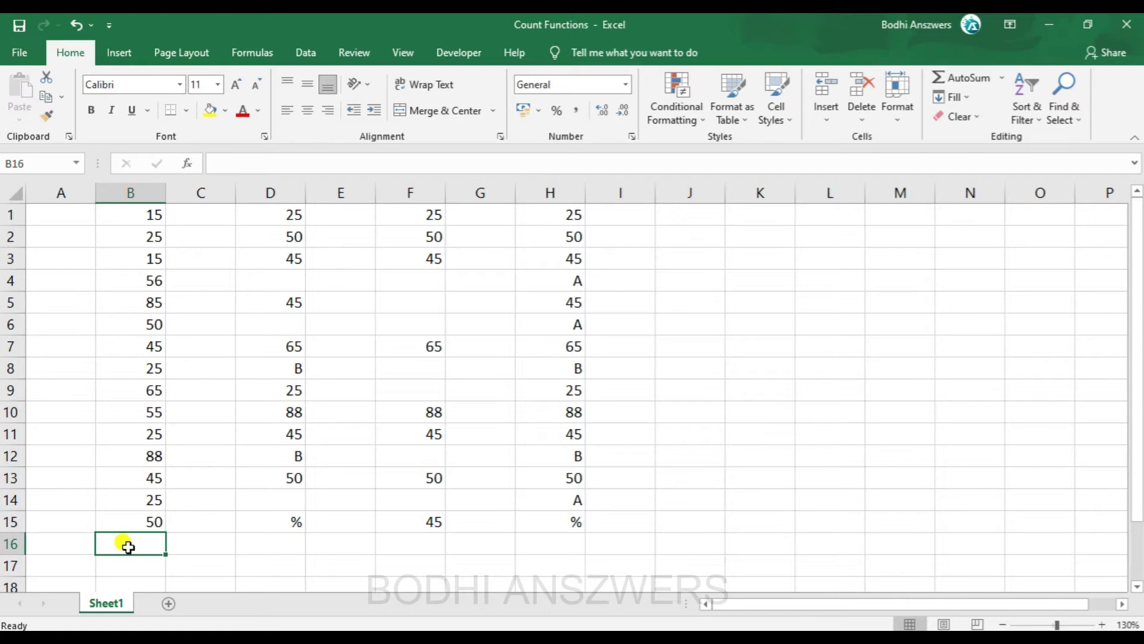
{"action": "left_click", "coordinate": [157, 566]}
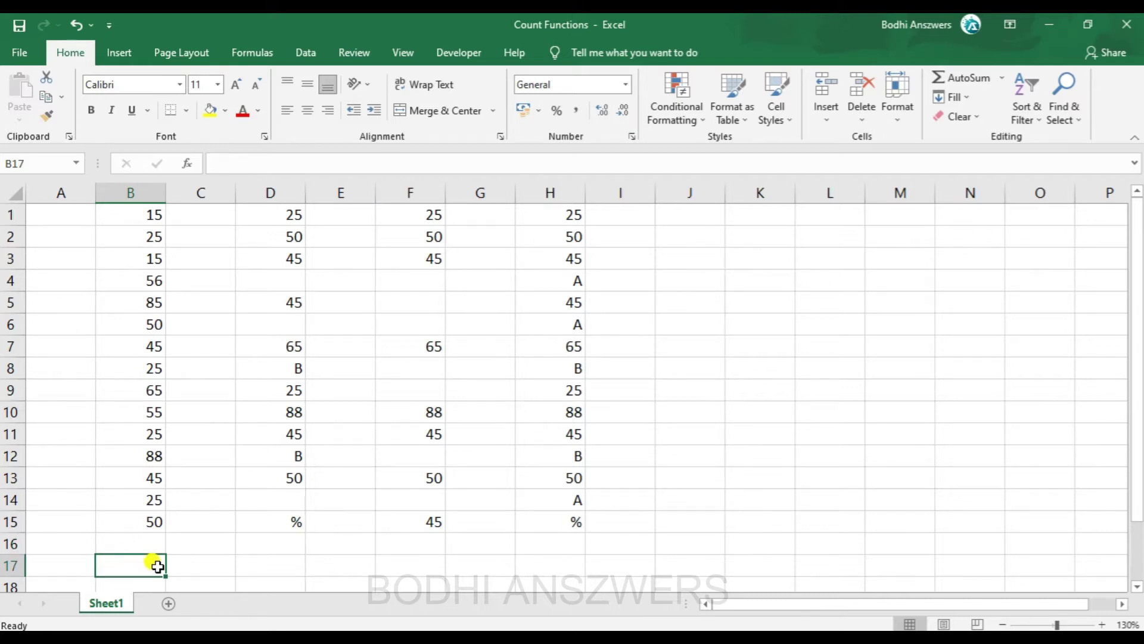
{"action": "left_click", "coordinate": [142, 214]}
{"action": "key", "text": "shift+Down"}
{"action": "key", "text": "shift+Down"}
{"action": "key", "text": "shift+Down"}
{"action": "key", "text": "shift+Down"}
{"action": "key", "text": "shift+Down"}
{"action": "key", "text": "shift+Down"}
{"action": "key", "text": "shift+Down"}
{"action": "key", "text": "shift+Down"}
{"action": "key", "text": "shift+Down"}
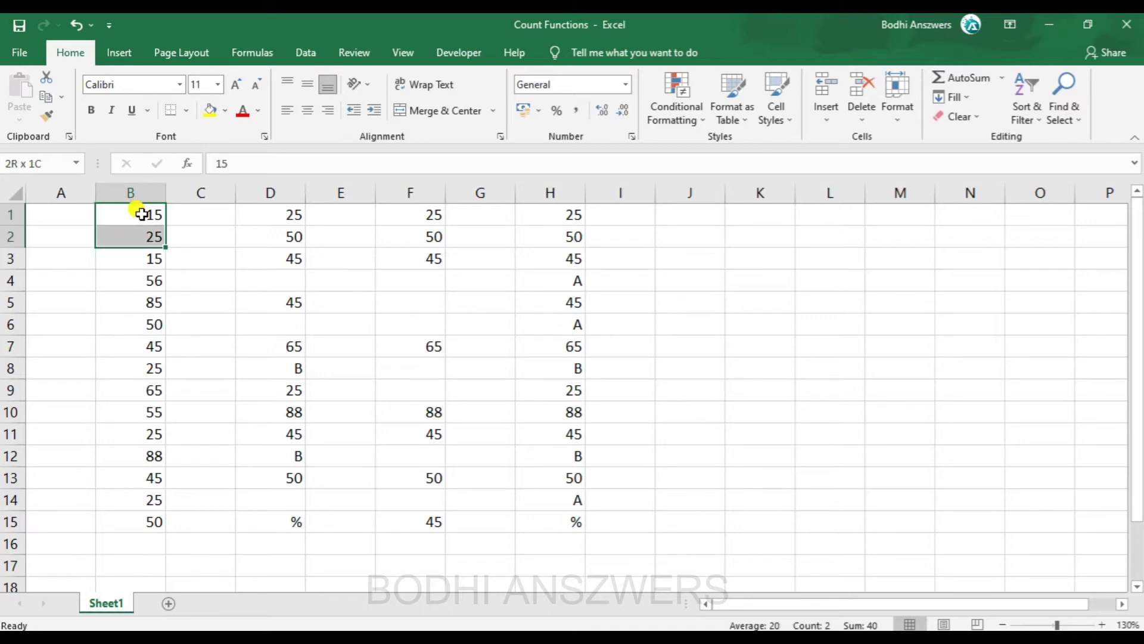
{"action": "key", "text": "shift+Down"}
{"action": "key", "text": "shift+Down"}
{"action": "key", "text": "shift+Down"}
{"action": "key", "text": "shift+Down"}
{"action": "key", "text": "shift+Down"}
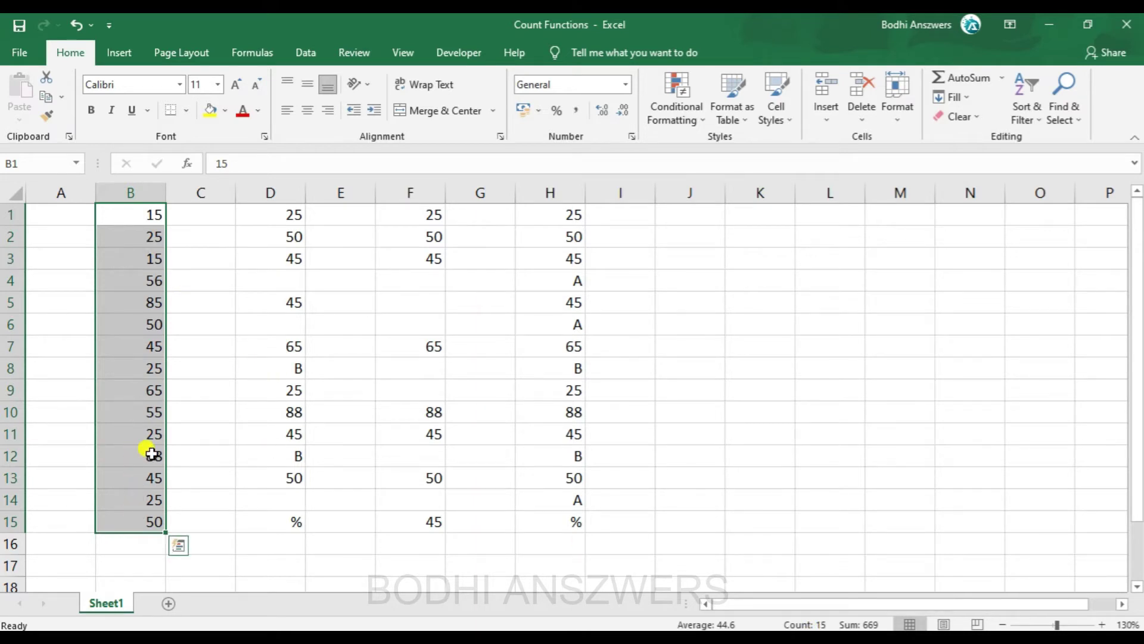
Enter the formula =COUNT(B1:B15) in cell B17 to count the numeric cells in column B
{"action": "left_click", "coordinate": [134, 571]}
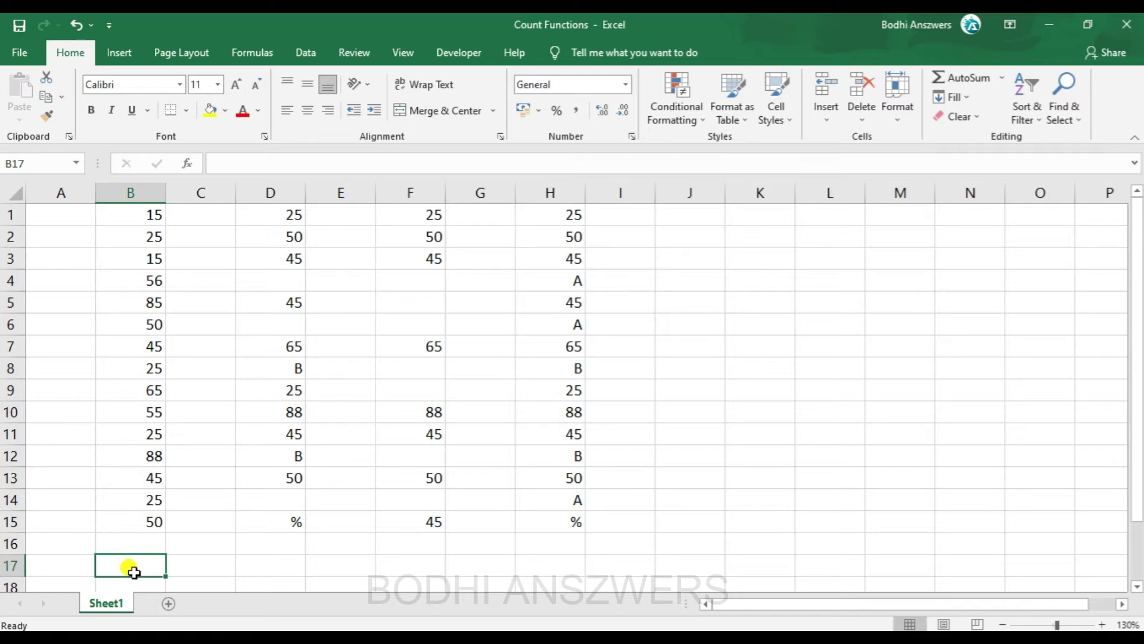
{"action": "type", "text": "=count"}
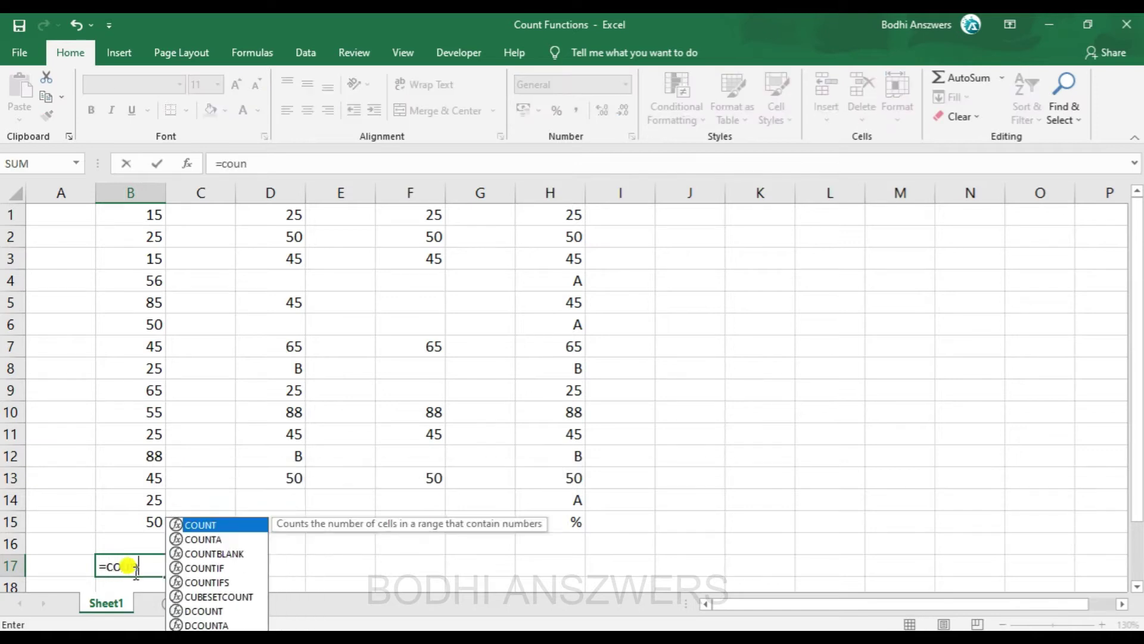
{"action": "double_click", "coordinate": [205, 523]}
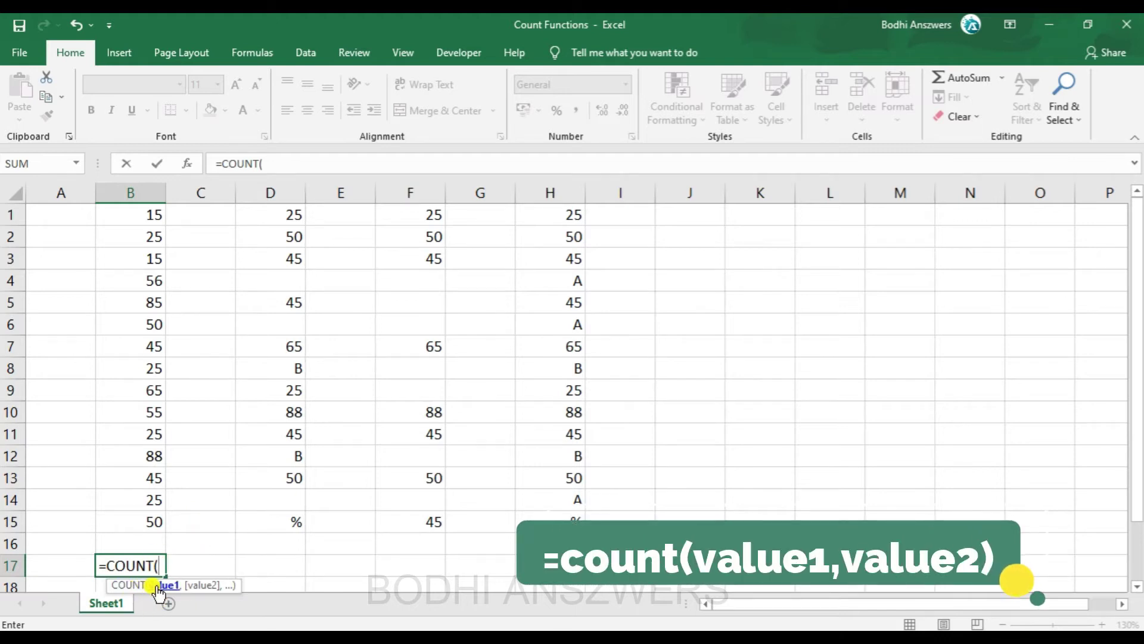
{"action": "left_click", "coordinate": [147, 215]}
{"action": "left_click_drag", "start_coordinate": [147, 215], "coordinate": [146, 522]}
{"action": "type", "text": ")"}
{"action": "key", "text": "Return"}
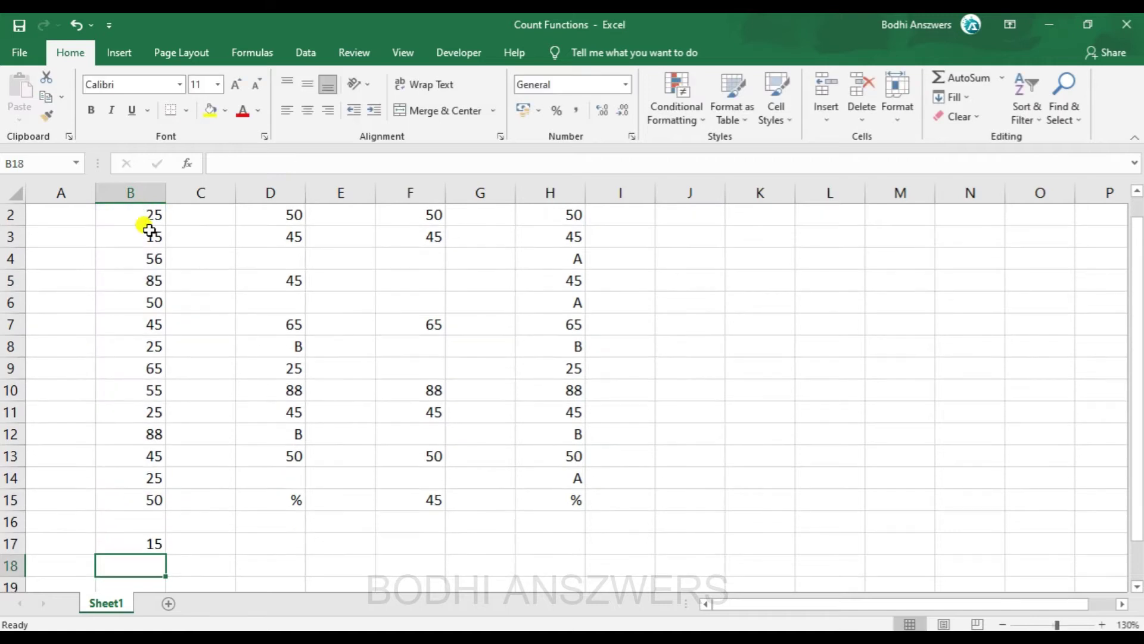
Review the COUNT formula in B17 and compare its result with the values in B1:B15
{"action": "left_click", "coordinate": [140, 544]}
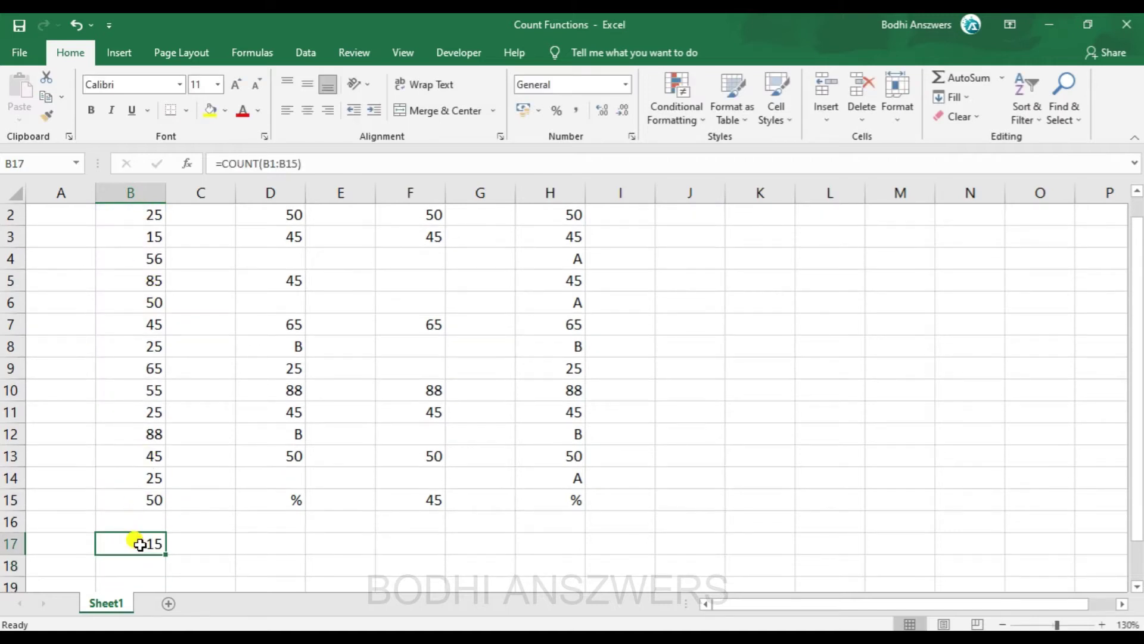
{"action": "key", "text": "Up"}
{"action": "key", "text": "Up"}
{"action": "key", "text": "Up"}
{"action": "key", "text": "Up"}
{"action": "key", "text": "Up"}
{"action": "key", "text": "Up"}
{"action": "key", "text": "Up"}
{"action": "key", "text": "Up"}
{"action": "key", "text": "Up"}
{"action": "key", "text": "Up"}
{"action": "key", "text": "Up"}
{"action": "key", "text": "Up"}
{"action": "key", "text": "Up"}
{"action": "key", "text": "Up"}
{"action": "key", "text": "Up"}
{"action": "key", "text": "Up"}
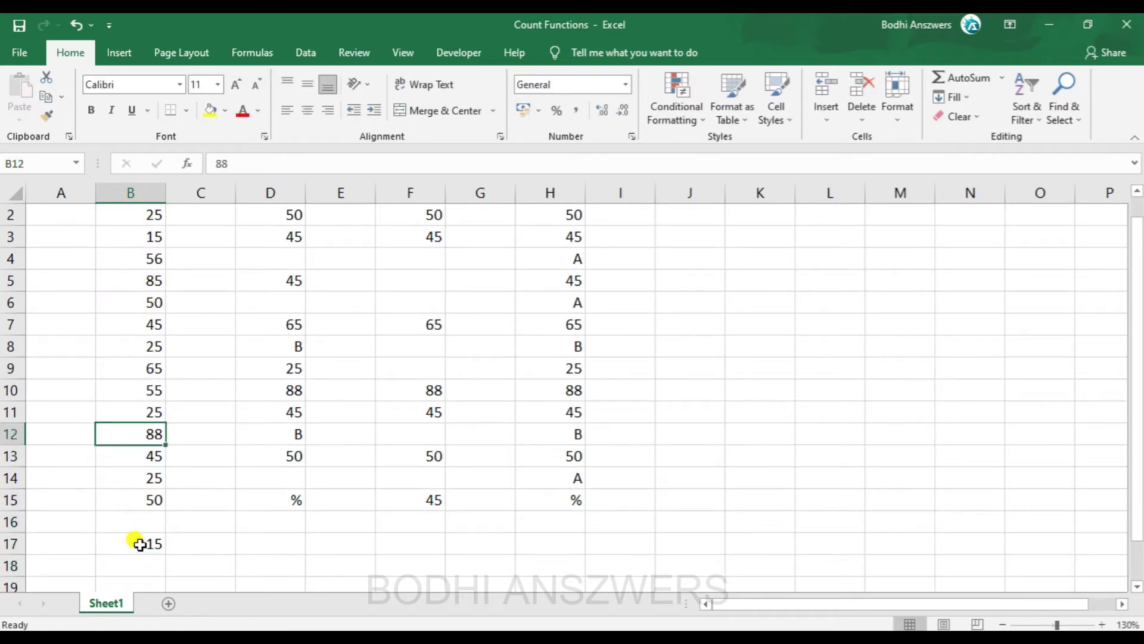
{"action": "key", "text": "Down"}
{"action": "key", "text": "Up"}
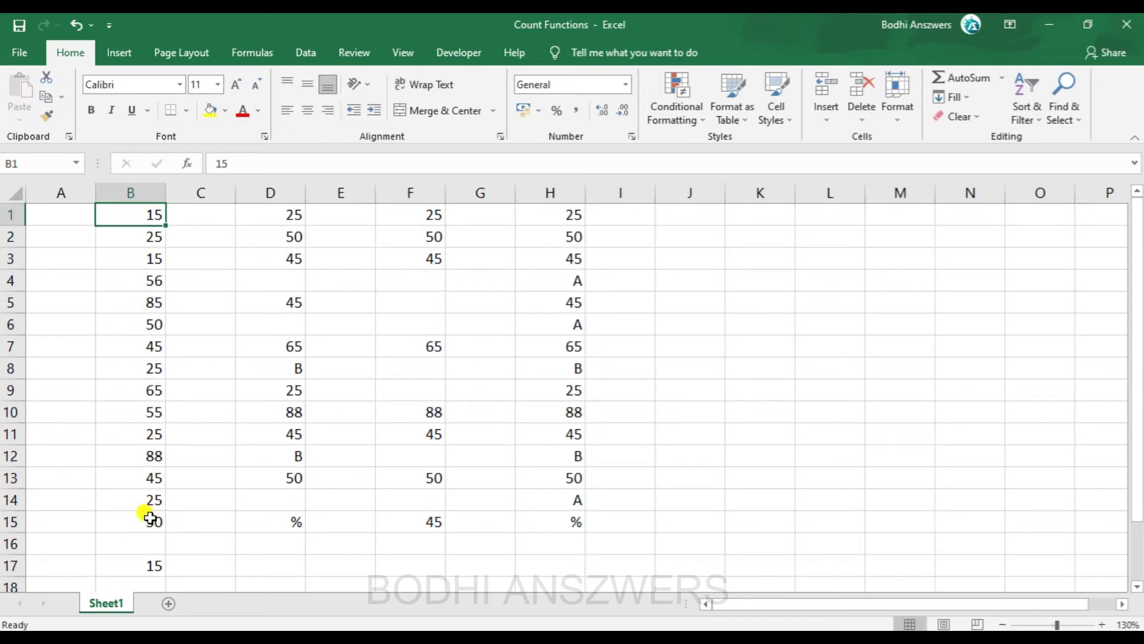
{"action": "left_click", "coordinate": [153, 566]}
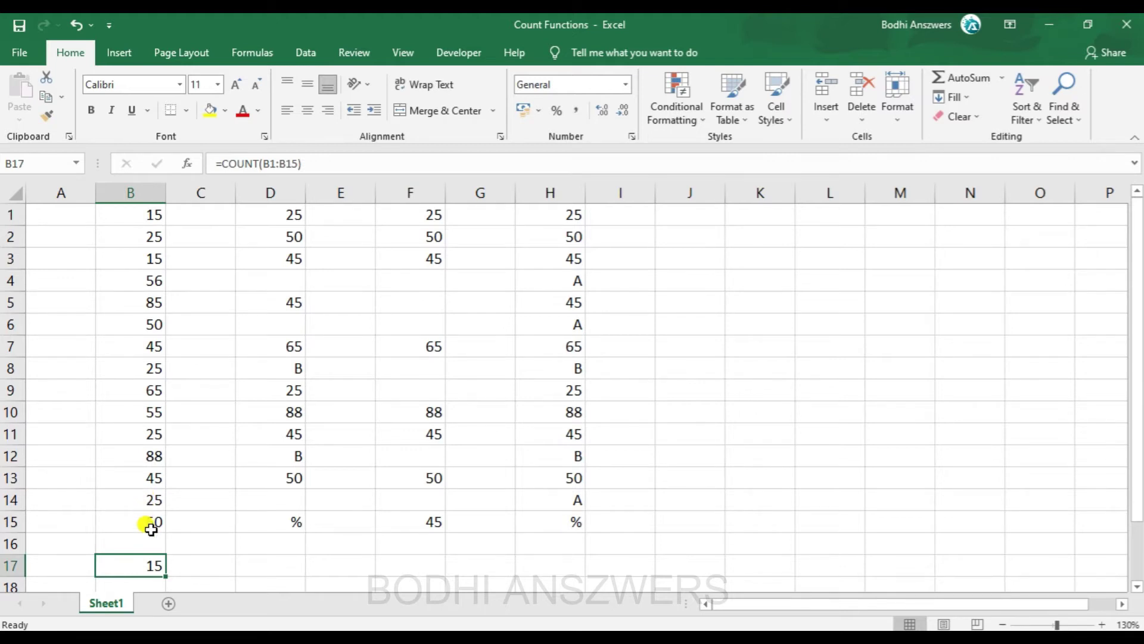
Replace the number in cell B8 with the letter A and check the COUNT result in B17
{"action": "left_click", "coordinate": [149, 366]}
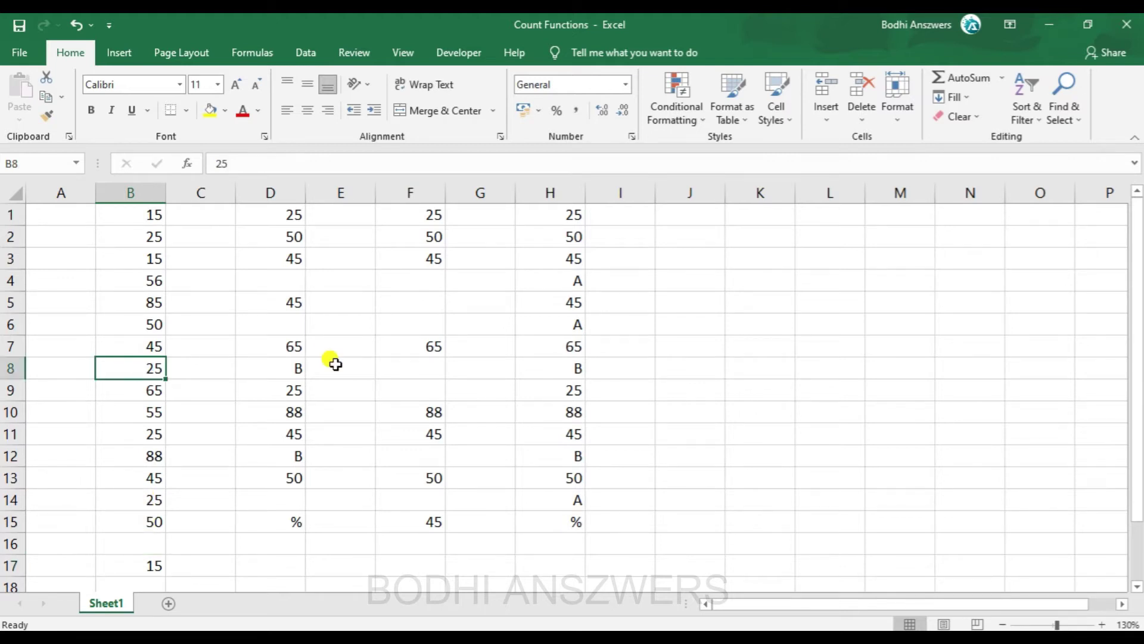
{"action": "type", "text": "A"}
{"action": "key", "text": "Return"}
{"action": "key", "text": "Down"}
{"action": "key", "text": "Down"}
{"action": "left_click", "coordinate": [163, 563]}
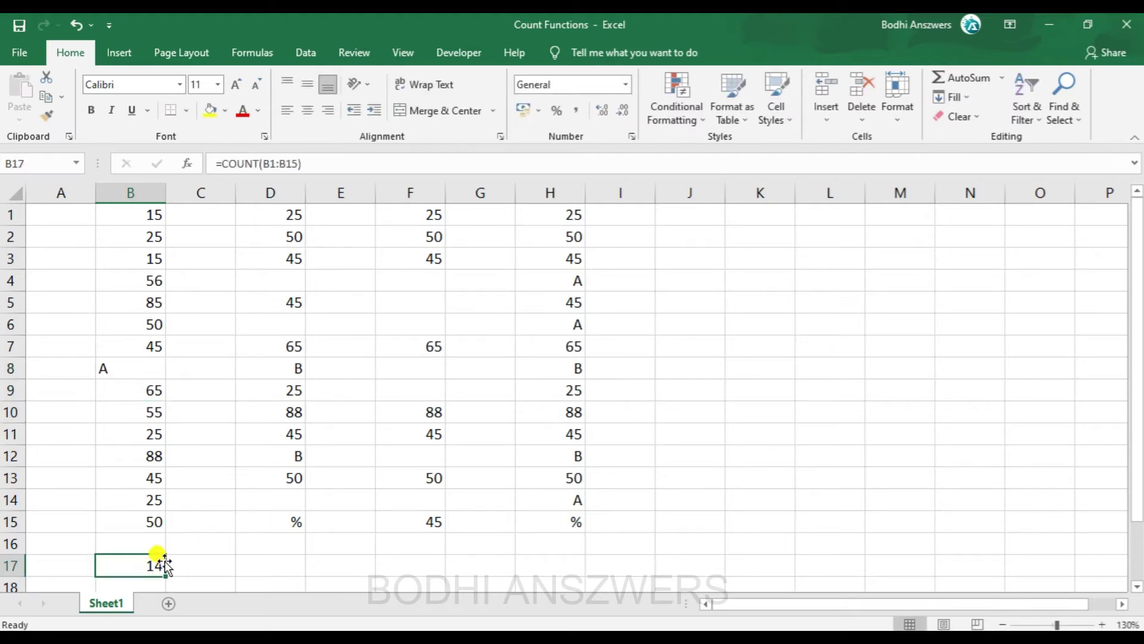
Replace the number in cell B12 with the letter d and check the COUNT result in B17
{"action": "left_click", "coordinate": [162, 454]}
{"action": "type", "text": "d"}
{"action": "key", "text": "Return"}
{"action": "key", "text": "Left"}
{"action": "key", "text": "Down"}
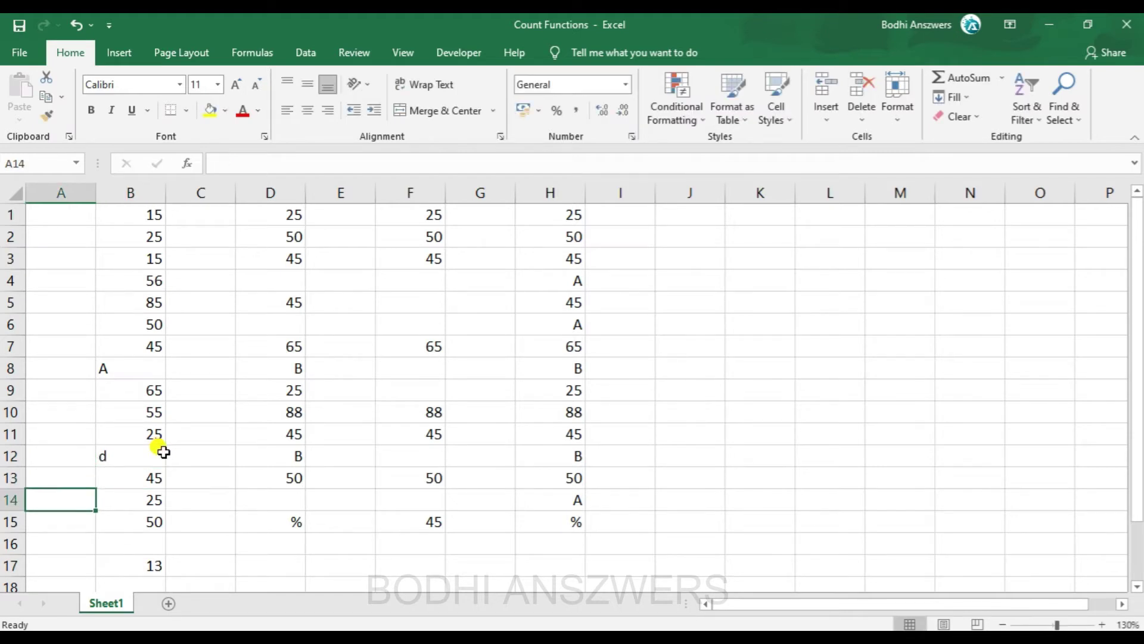
{"action": "key", "text": "Right"}
{"action": "key", "text": "Down"}
{"action": "key", "text": "Down"}
{"action": "key", "text": "Down"}
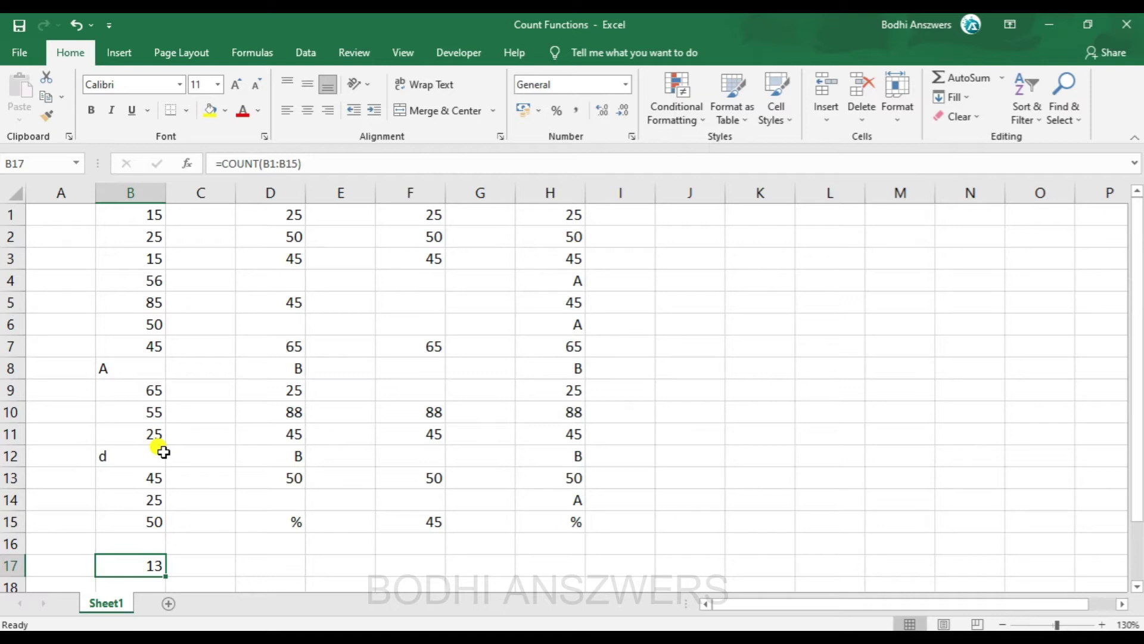
Replace the number in cell B15 with the % symbol
{"action": "scroll", "coordinate": [163, 452], "scroll_direction": "down", "scroll_amount": 1}
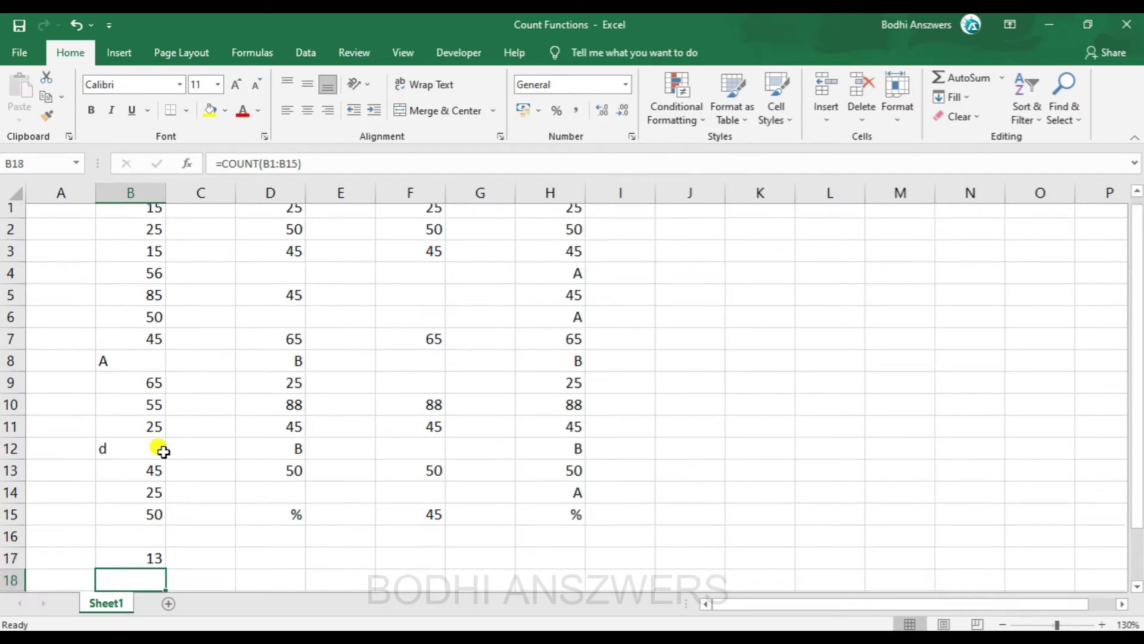
{"action": "key", "text": "Up"}
{"action": "key", "text": "Up"}
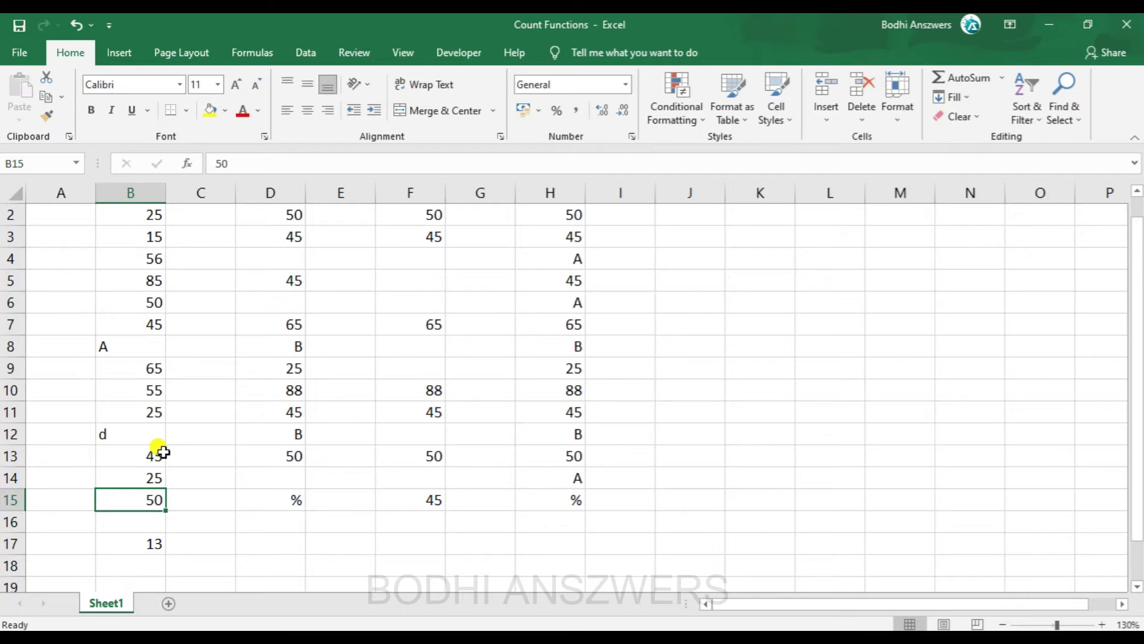
{"action": "type", "text": "%"}
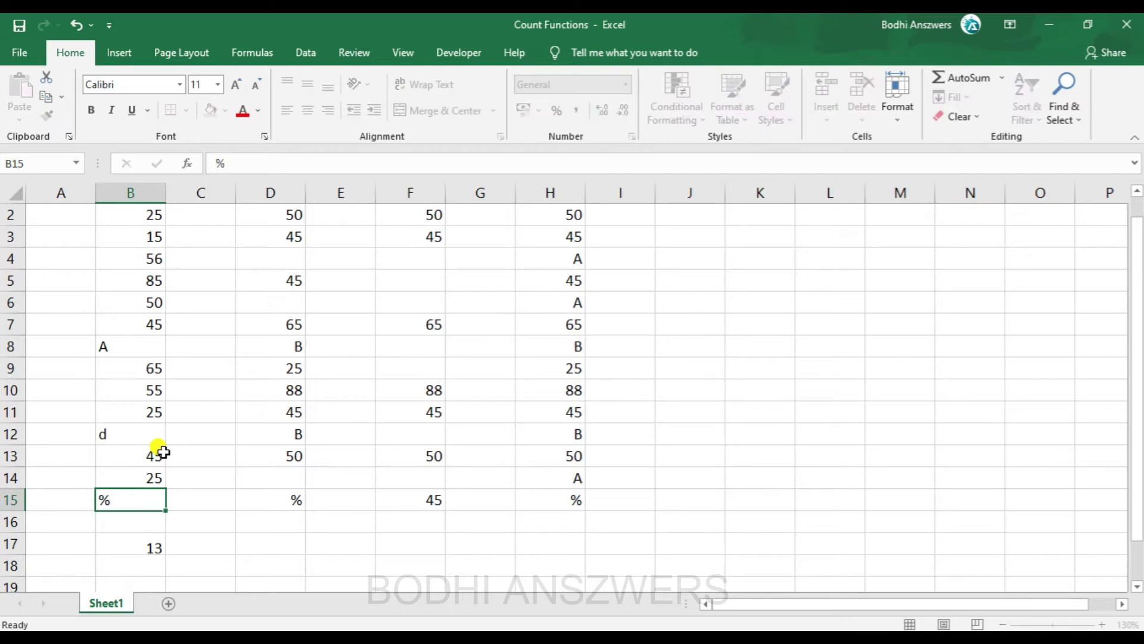
{"action": "key", "text": "Return"}
{"action": "key", "text": "Down"}
{"action": "key", "text": "Up"}
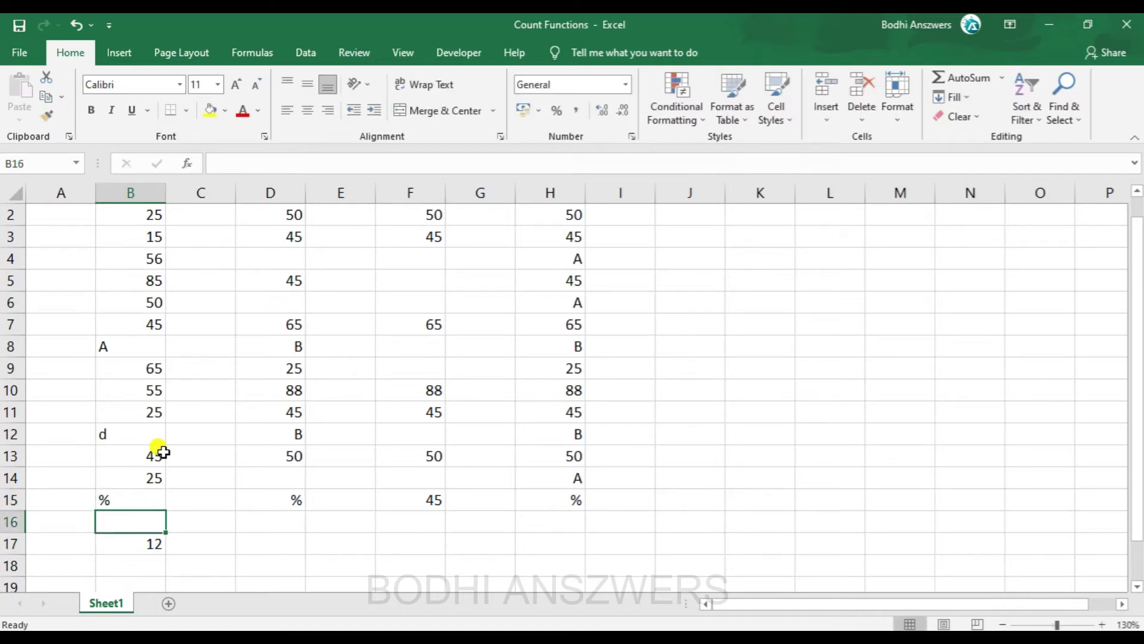
Go through column D from D1 downward, examining its numbers, letters and empty cells
{"action": "key", "text": "Right"}
{"action": "key", "text": "Down"}
{"action": "key", "text": "Right"}
{"action": "key", "text": "Up"}
{"action": "key", "text": "Up"}
{"action": "key", "text": "Up"}
{"action": "key", "text": "Up"}
{"action": "key", "text": "Up"}
{"action": "key", "text": "Up"}
{"action": "key", "text": "Up"}
{"action": "key", "text": "Up"}
{"action": "key", "text": "Up"}
{"action": "key", "text": "Up"}
{"action": "key", "text": "Up"}
{"action": "key", "text": "Up"}
{"action": "key", "text": "Up"}
{"action": "key", "text": "Up"}
{"action": "key", "text": "Up"}
{"action": "key", "text": "Up"}
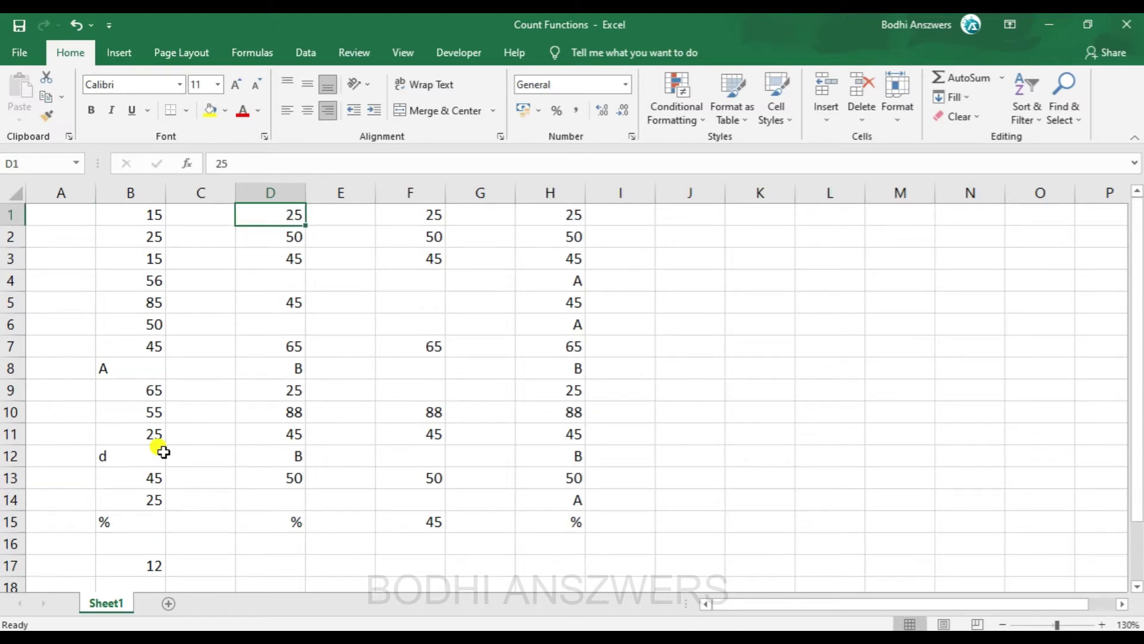
{"action": "key", "text": "Left"}
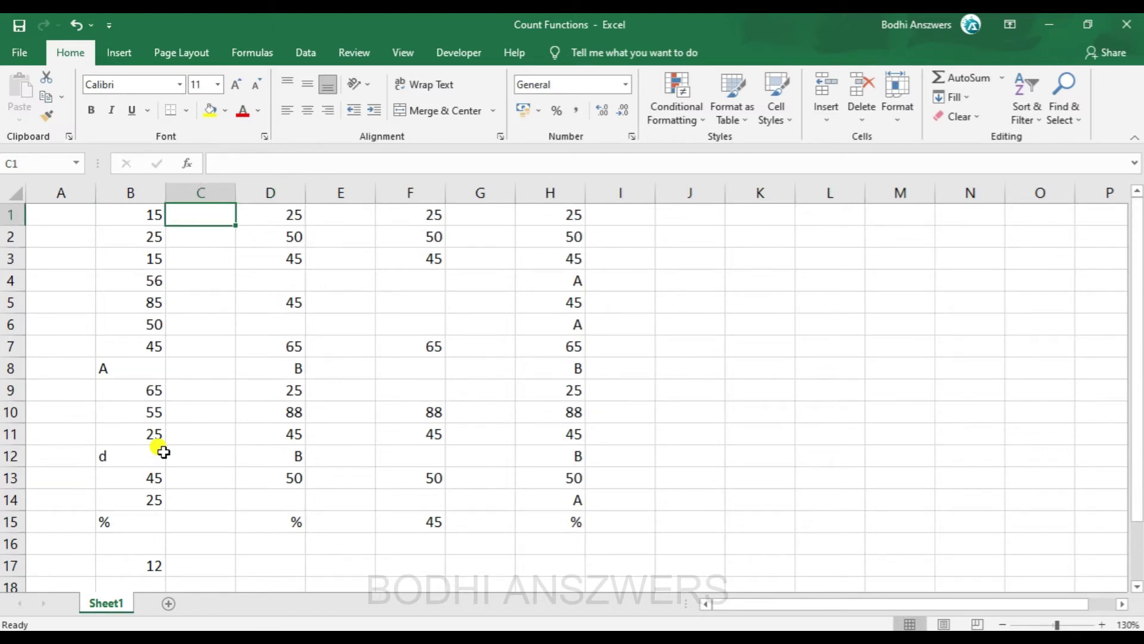
{"action": "key", "text": "Right"}
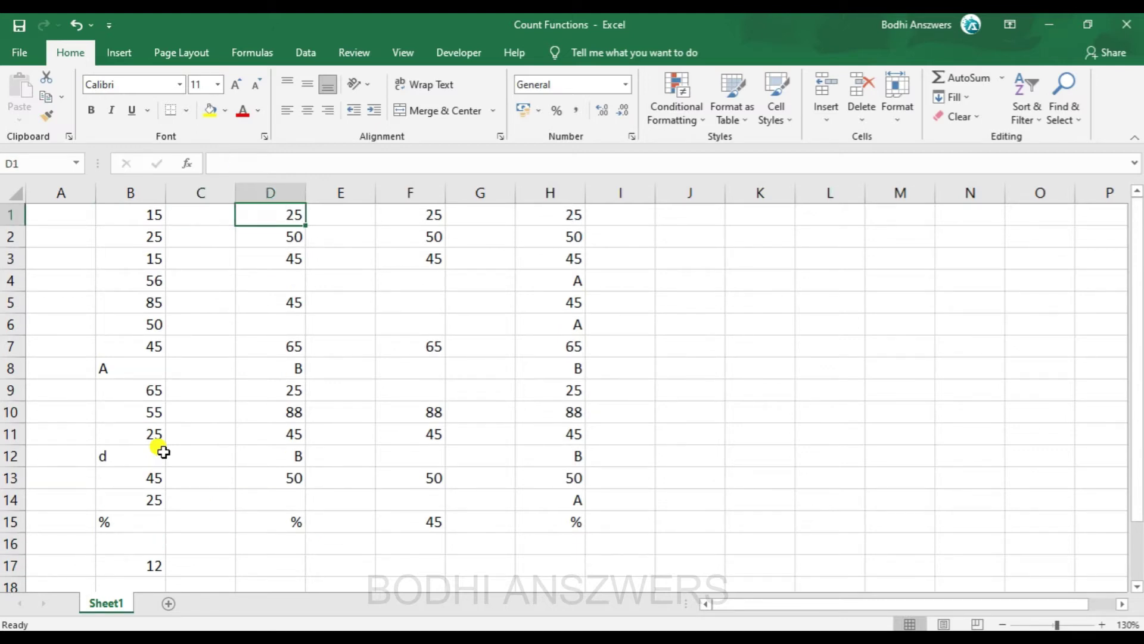
{"action": "key", "text": "Down"}
{"action": "key", "text": "Down"}
{"action": "key", "text": "Down"}
{"action": "key", "text": "Down"}
{"action": "key", "text": "Down"}
{"action": "key", "text": "Down"}
{"action": "key", "text": "Down"}
{"action": "key", "text": "Down"}
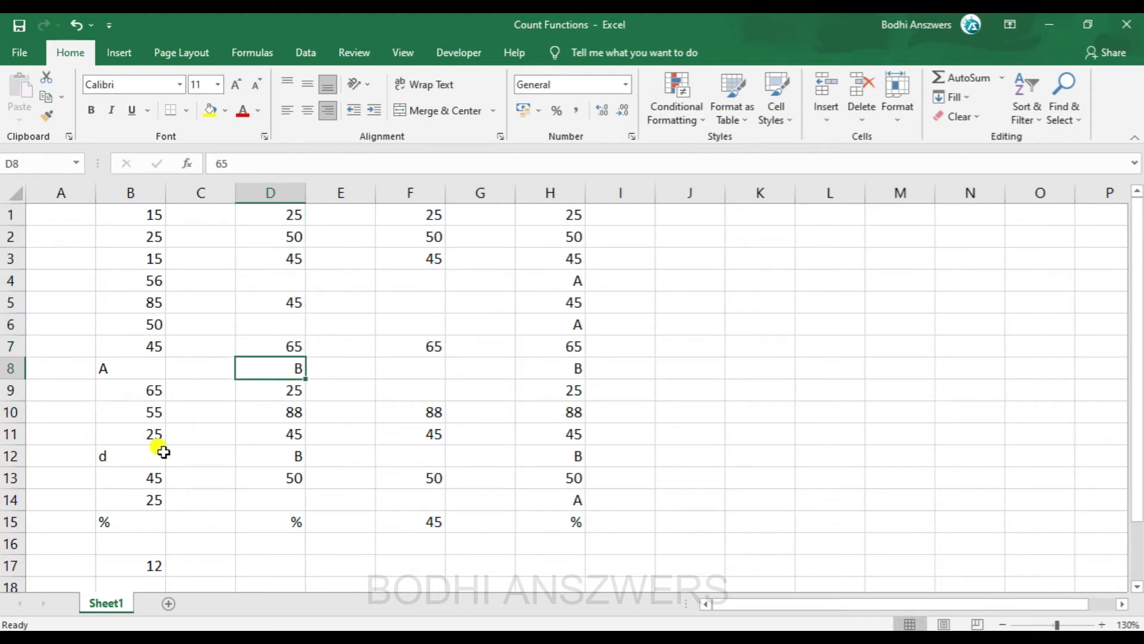
{"action": "key", "text": "Down"}
{"action": "key", "text": "Down"}
{"action": "key", "text": "Down"}
{"action": "key", "text": "Down"}
{"action": "key", "text": "Down"}
{"action": "key", "text": "Down"}
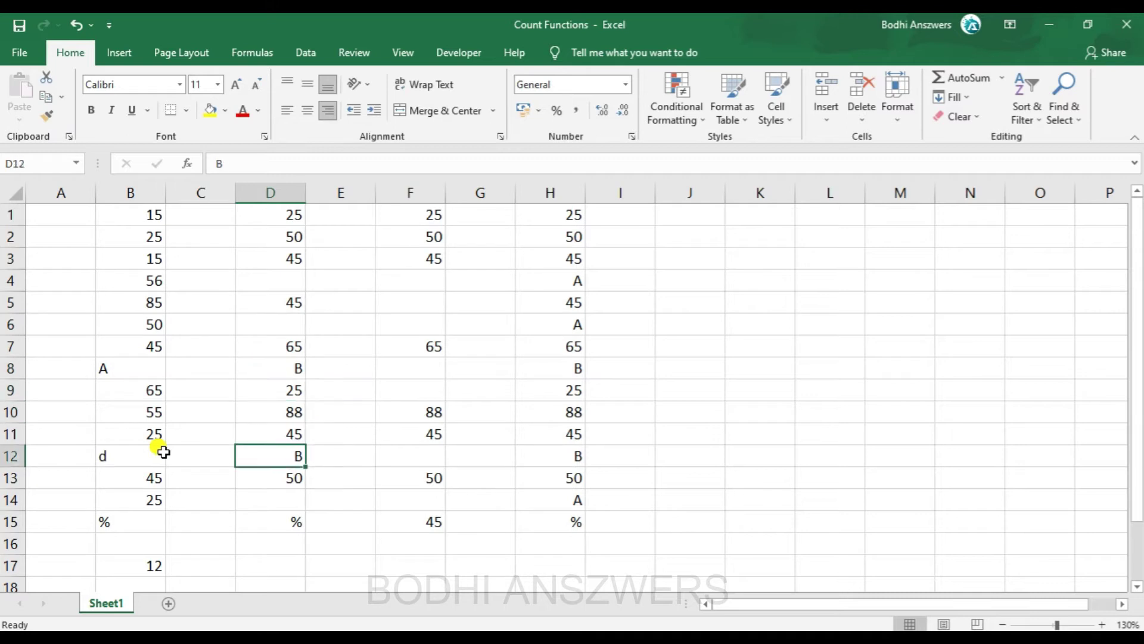
Enter the formula =COUNTA(D1:D15) in cell D17 to count the non-empty cells in column D
{"action": "key", "text": "Down"}
{"action": "key", "text": "Down"}
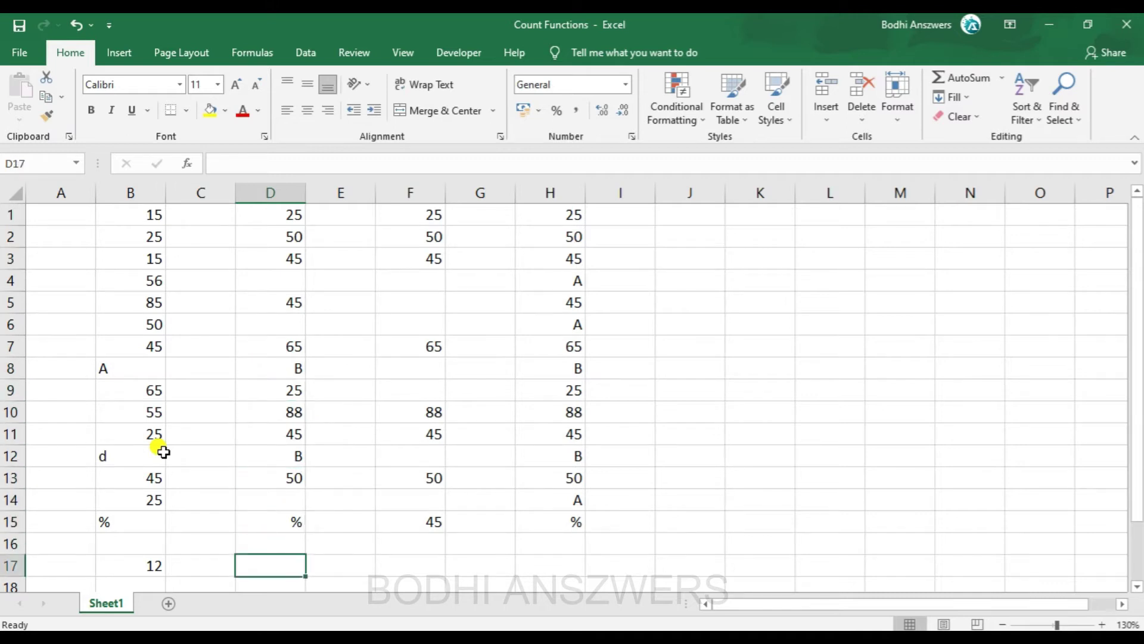
{"action": "type", "text": "=co"}
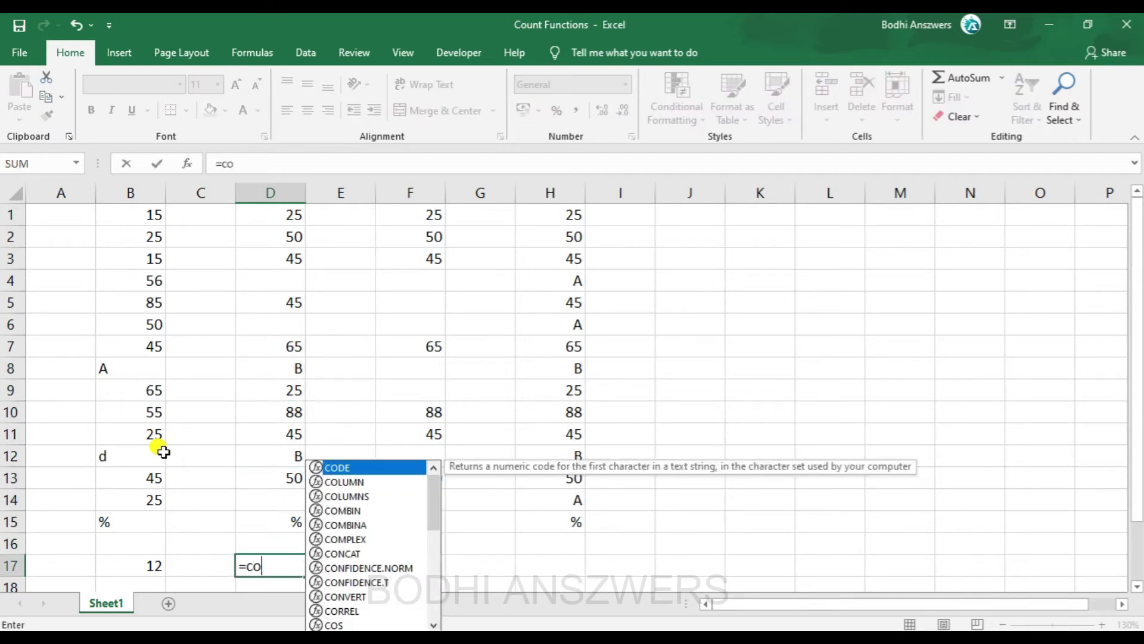
{"action": "type", "text": "unta"}
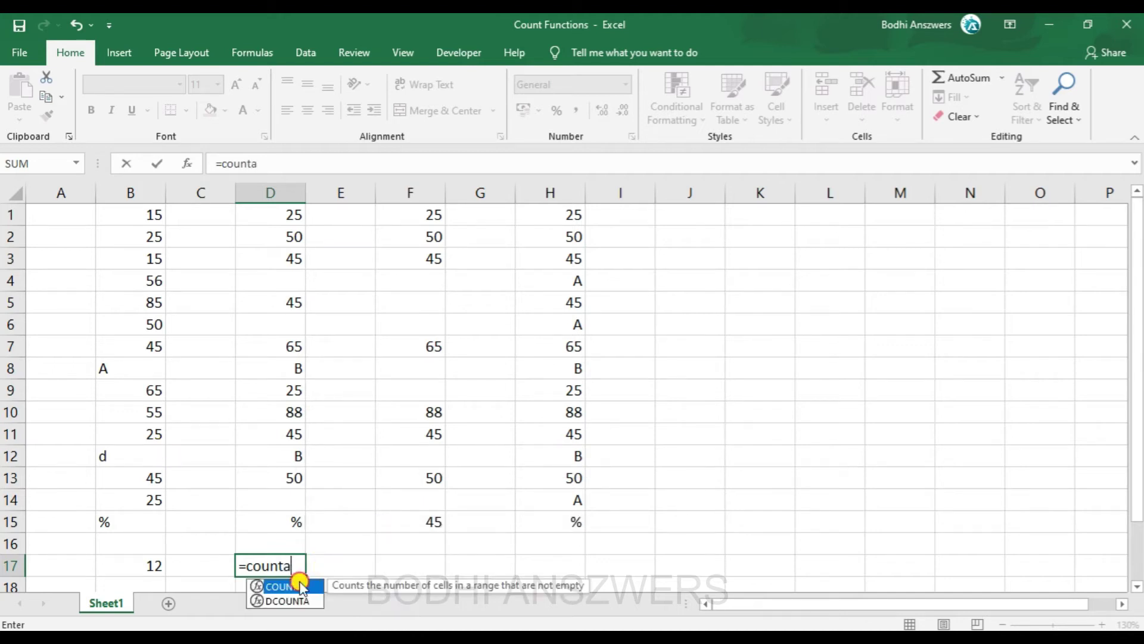
{"action": "double_click", "coordinate": [303, 587]}
{"action": "left_click_drag", "start_coordinate": [281, 215], "coordinate": [280, 434]}
{"action": "key", "text": "shift+Down"}
{"action": "key", "text": "shift+Down"}
{"action": "key", "text": "shift+Down"}
{"action": "key", "text": "shift+Down"}
{"action": "key", "text": "shift+Down"}
{"action": "key", "text": "shift+Down"}
{"action": "key", "text": "shift+Up"}
{"action": "key", "text": "shift+Up"}
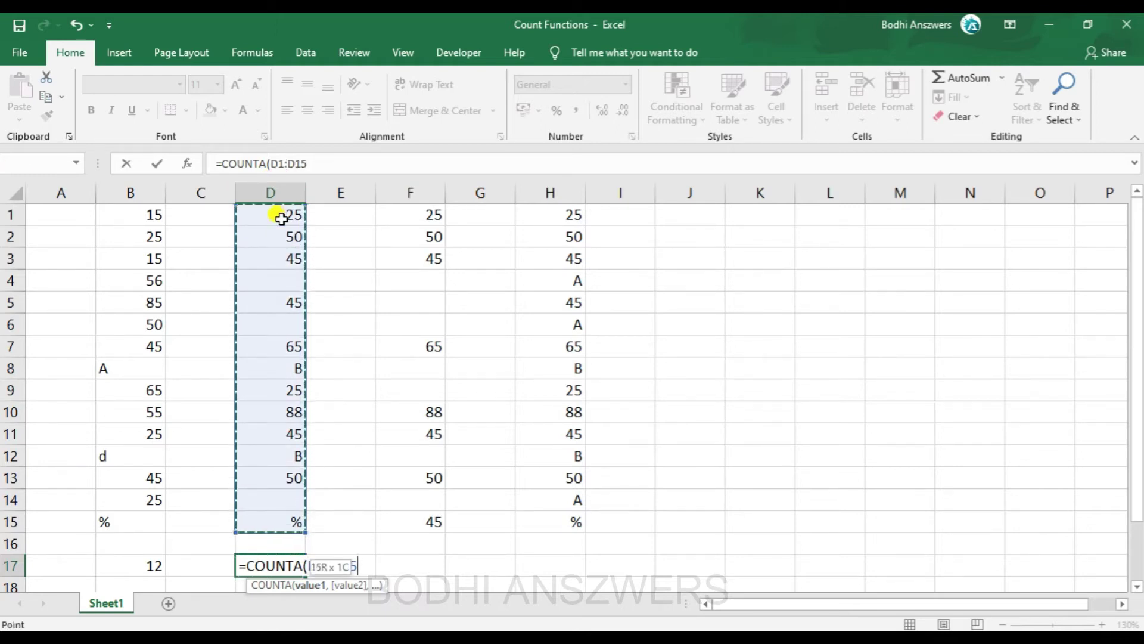
{"action": "type", "text": ")"}
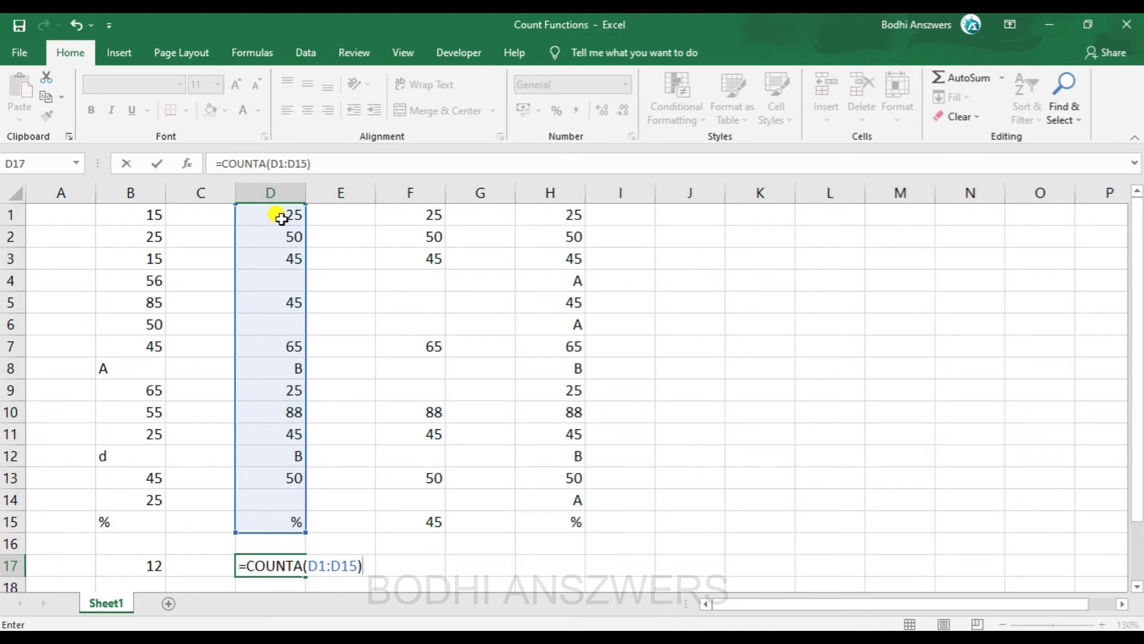
{"action": "key", "text": "Return"}
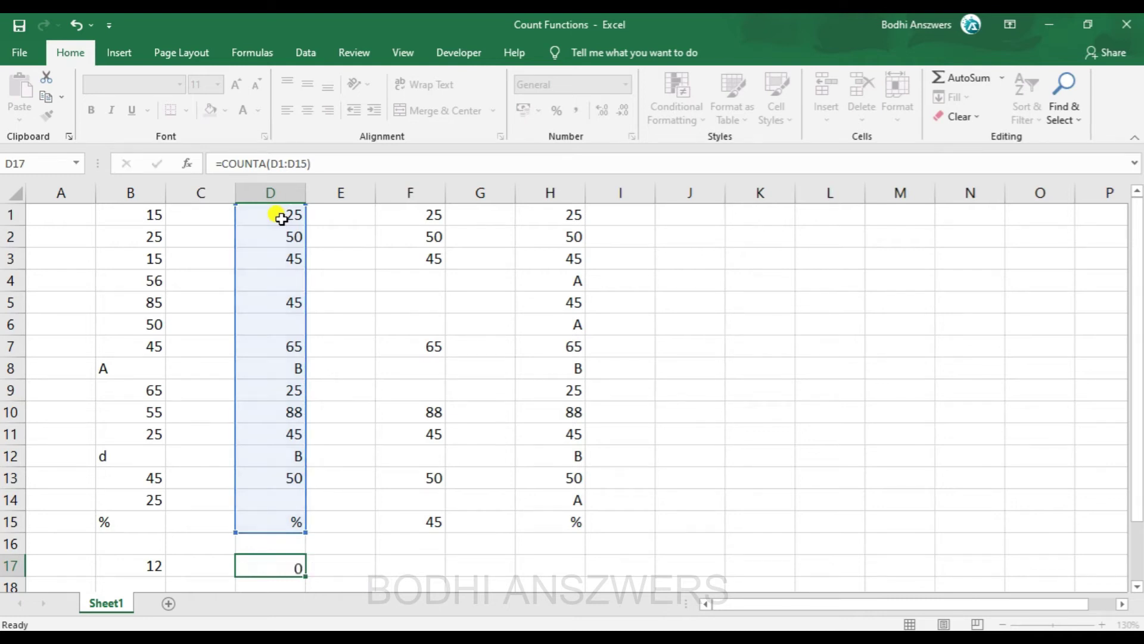
Compare the COUNTA result in D17 with the filled and empty cells in D1:D15
{"action": "key", "text": "Up"}
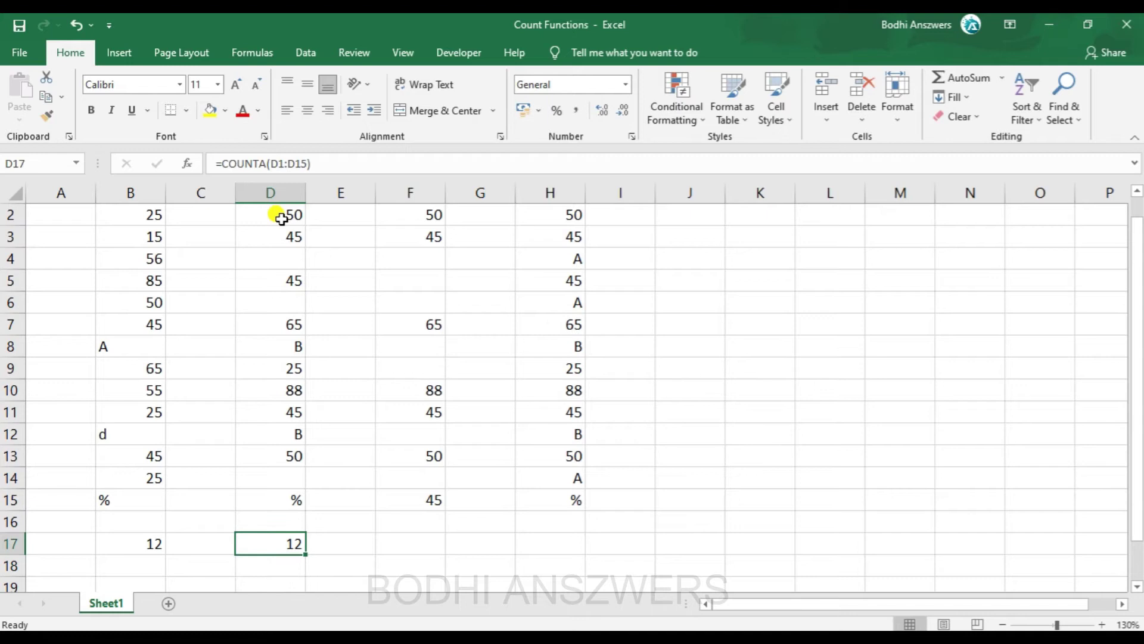
{"action": "key", "text": "Up"}
{"action": "key", "text": "Down"}
{"action": "key", "text": "Up"}
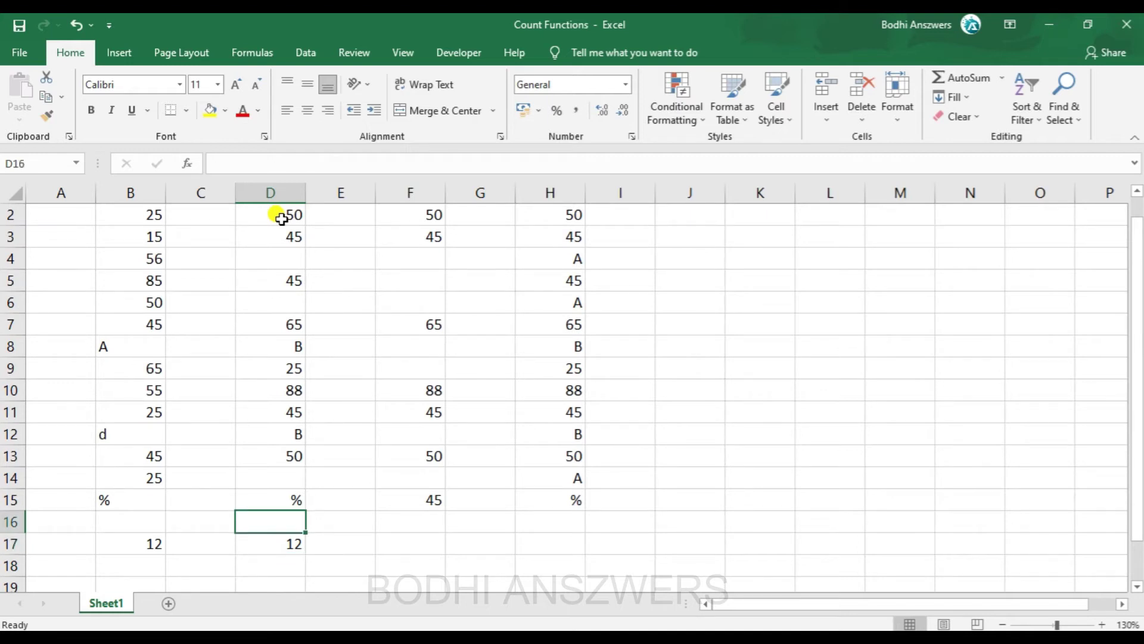
{"action": "key", "text": "Up"}
{"action": "key", "text": "Up"}
{"action": "key", "text": "Up"}
{"action": "key", "text": "Up"}
{"action": "key", "text": "Up"}
{"action": "key", "text": "Up"}
{"action": "key", "text": "Up"}
{"action": "key", "text": "Up"}
{"action": "key", "text": "Up"}
{"action": "key", "text": "Up"}
{"action": "key", "text": "Up"}
{"action": "key", "text": "Up"}
{"action": "key", "text": "Up"}
{"action": "key", "text": "Up"}
{"action": "key", "text": "Up"}
{"action": "key", "text": "Down"}
{"action": "key", "text": "Up"}
{"action": "key", "text": "Down"}
{"action": "key", "text": "Down"}
{"action": "key", "text": "Down"}
{"action": "key", "text": "Down"}
{"action": "key", "text": "Down"}
{"action": "key", "text": "Down"}
{"action": "key", "text": "Down"}
{"action": "key", "text": "Down"}
{"action": "key", "text": "Up"}
{"action": "key", "text": "Down"}
{"action": "key", "text": "Down"}
{"action": "key", "text": "Down"}
{"action": "key", "text": "Down"}
{"action": "key", "text": "Down"}
{"action": "key", "text": "Down"}
{"action": "key", "text": "Down"}
{"action": "key", "text": "Down"}
{"action": "key", "text": "Down"}
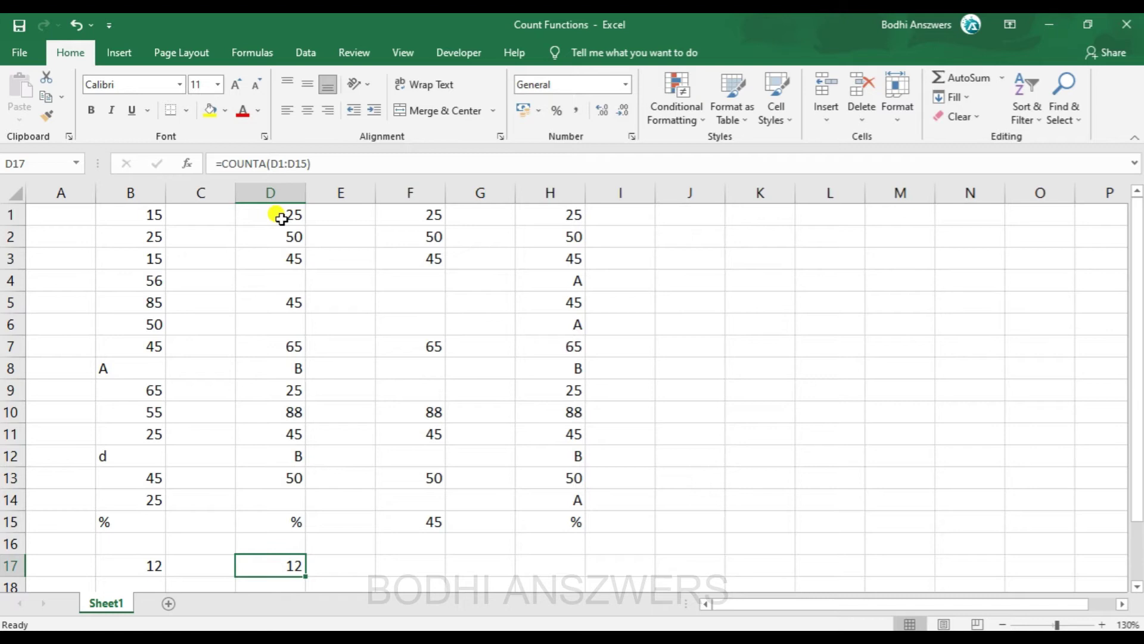
{"action": "key", "text": "Up"}
{"action": "key", "text": "Up"}
{"action": "key", "text": "Up"}
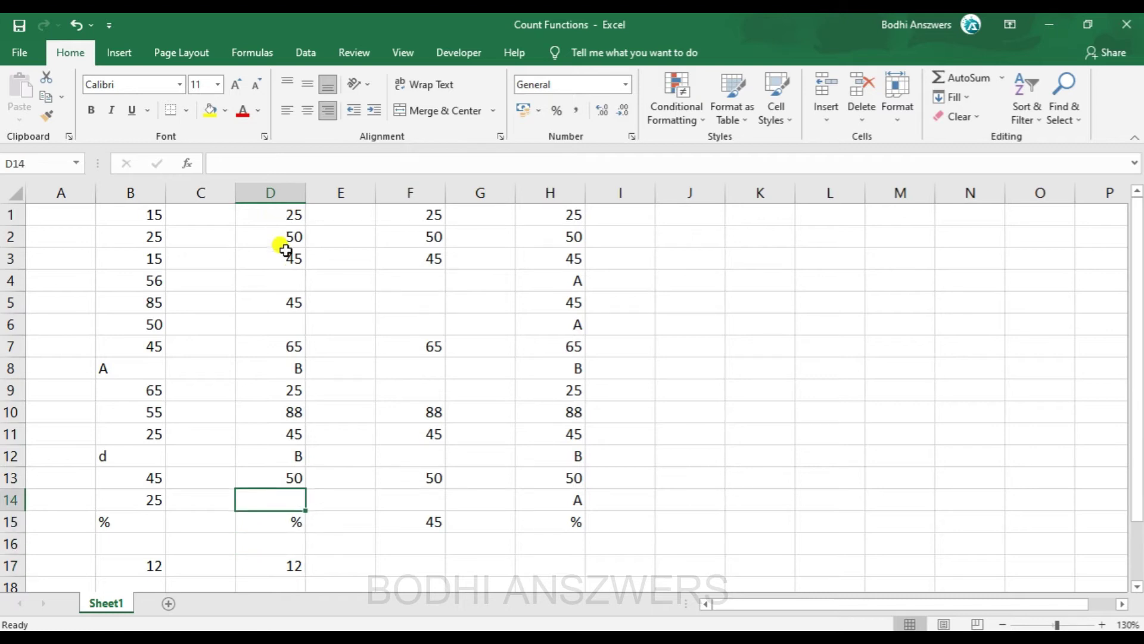
Recheck the cells from D4 down to D15, including the empty ones, against the COUNTA formula in D17
{"action": "left_click", "coordinate": [280, 285]}
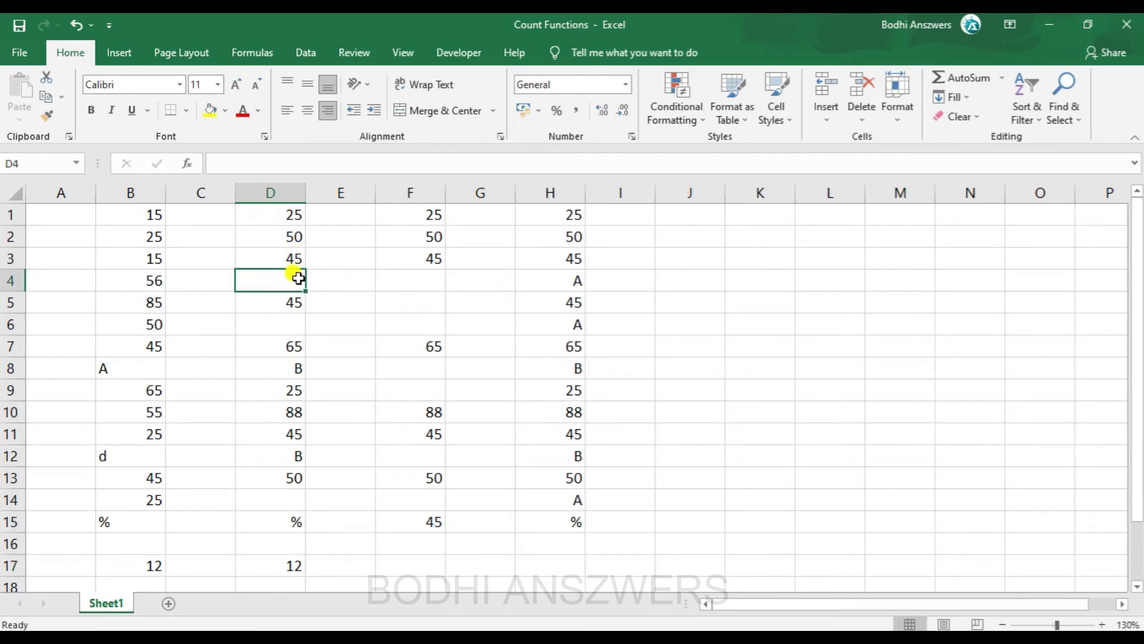
{"action": "key", "text": "Down"}
{"action": "key", "text": "Down"}
{"action": "key", "text": "Down"}
{"action": "key", "text": "Down"}
{"action": "key", "text": "Down"}
{"action": "key", "text": "Down"}
{"action": "key", "text": "Down"}
{"action": "key", "text": "Down"}
{"action": "key", "text": "Down"}
{"action": "key", "text": "Down"}
{"action": "key", "text": "Down"}
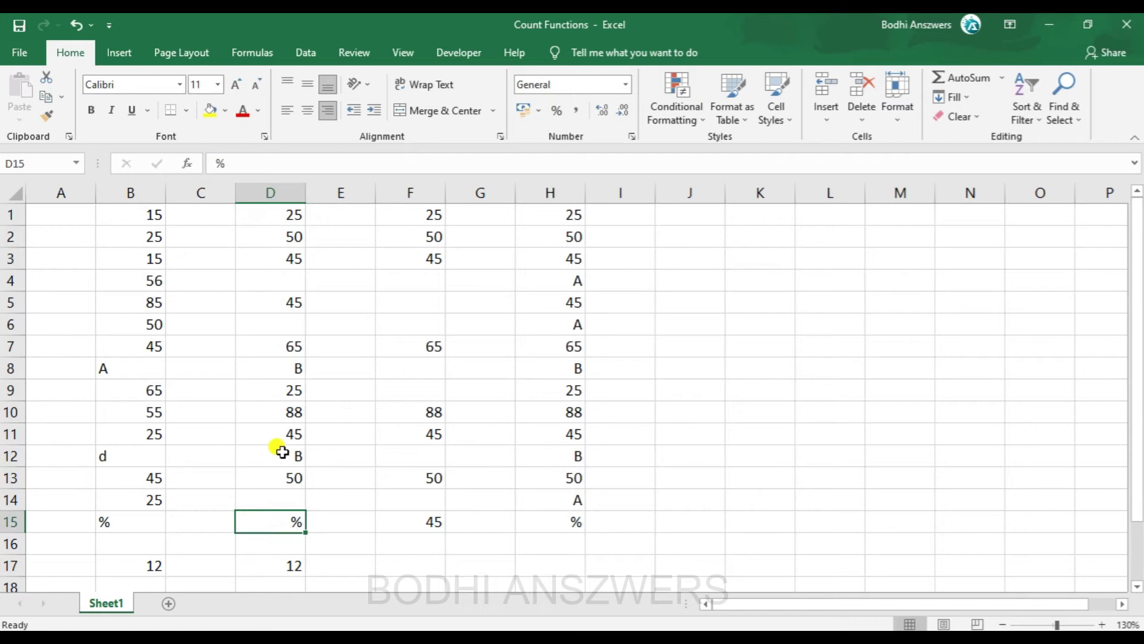
{"action": "left_click", "coordinate": [290, 563]}
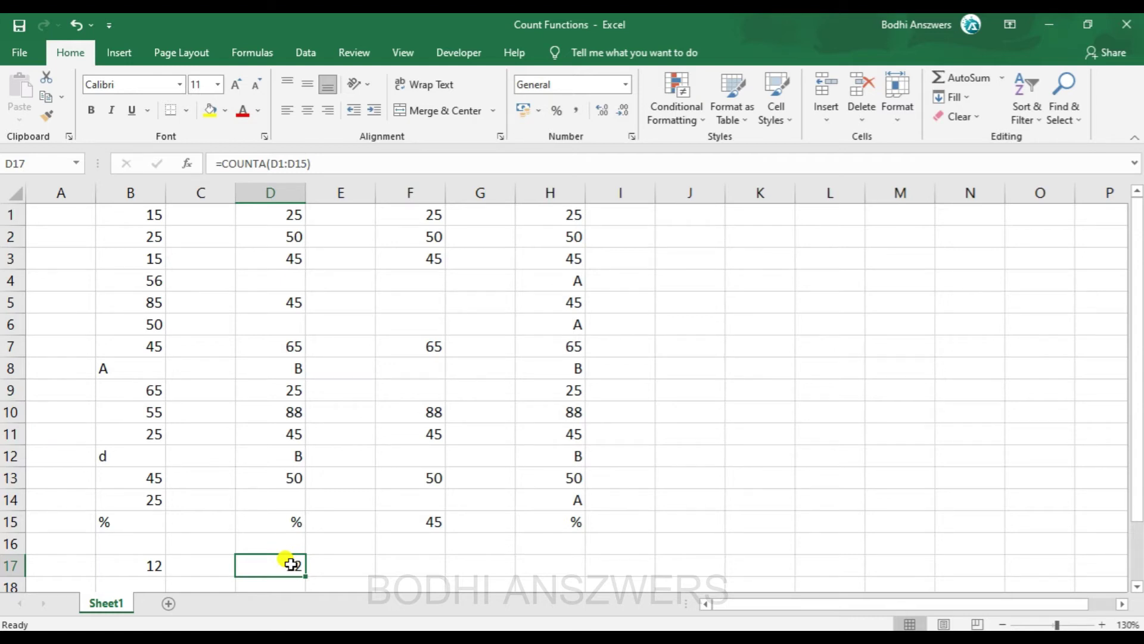
Enter the formula =COUNTBLANK(F1:F15) in cell F17 to count the empty cells in column F
{"action": "key", "text": "Right"}
{"action": "key", "text": "Right"}
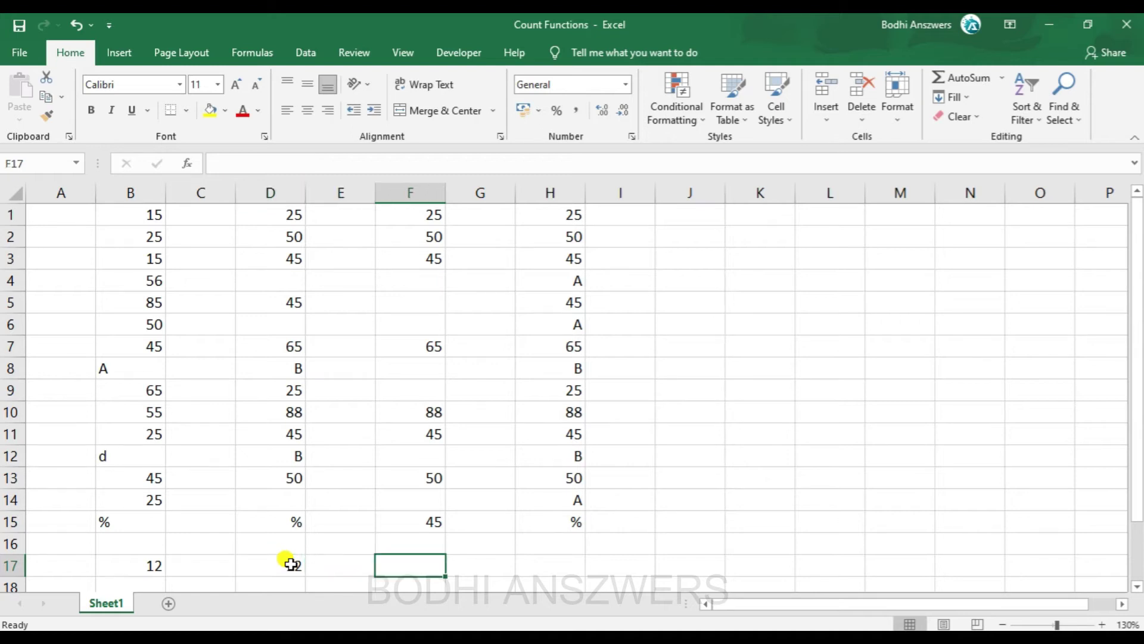
{"action": "type", "text": "=count"}
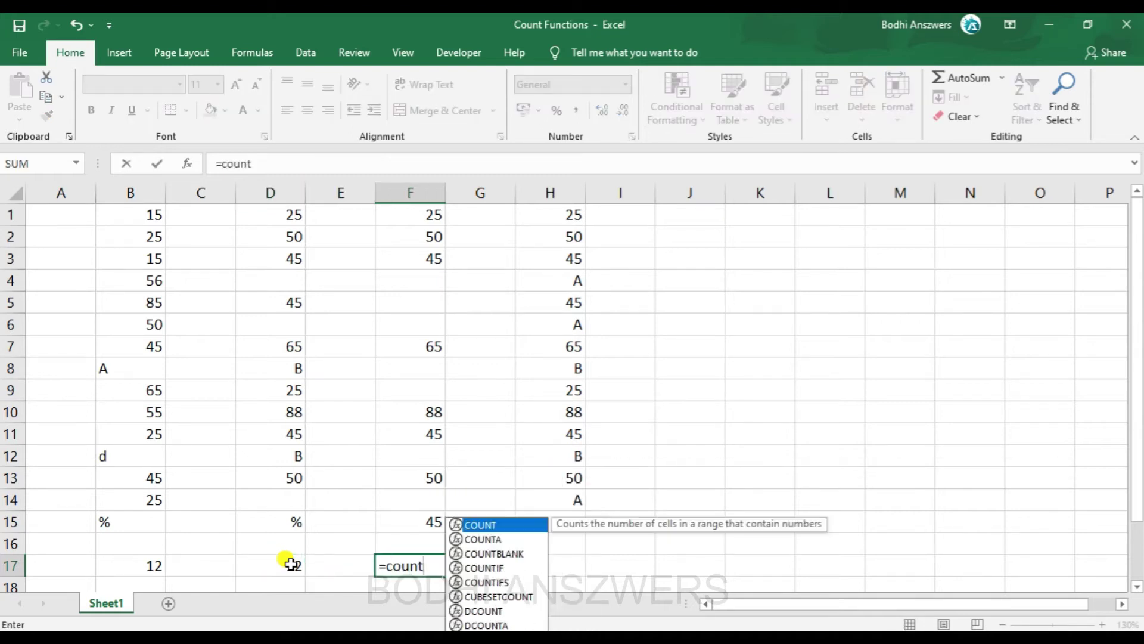
{"action": "double_click", "coordinate": [503, 551]}
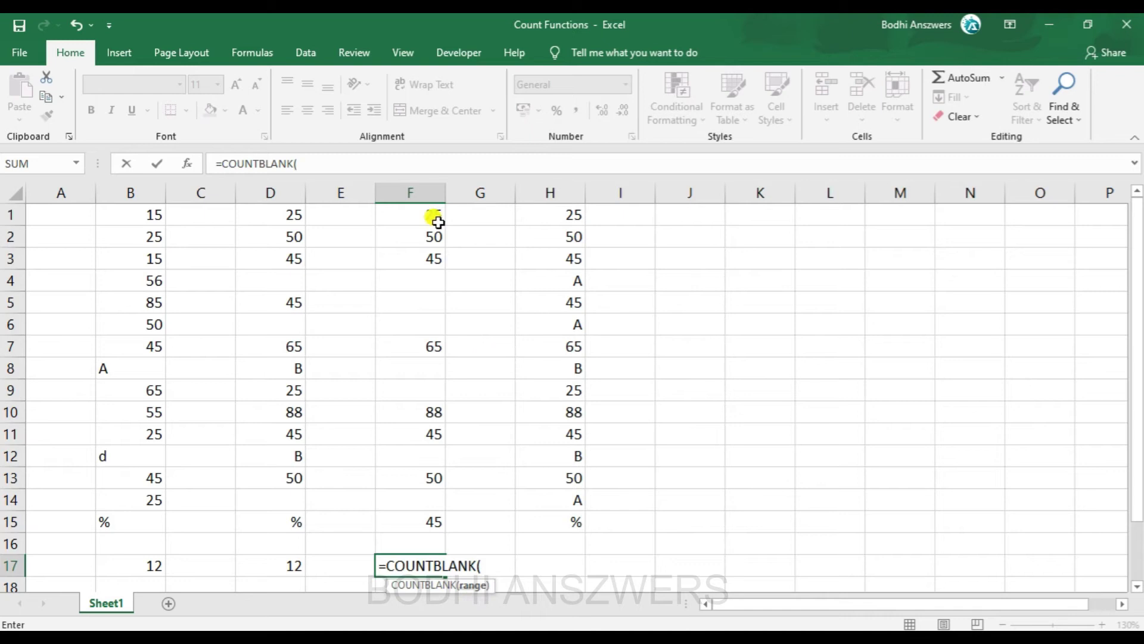
{"action": "left_click_drag", "start_coordinate": [439, 222], "coordinate": [439, 498]}
{"action": "key", "text": "shift+Down"}
{"action": "type", "text": ")"}
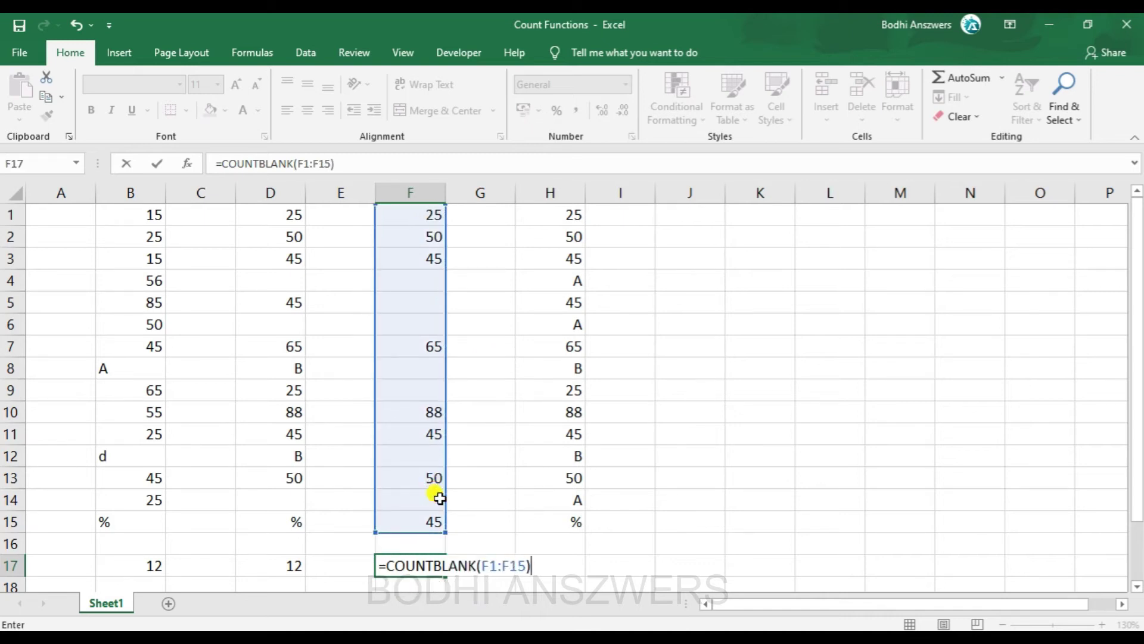
{"action": "key", "text": "Return"}
Go through the blank cells in F1:F15 and compare them with the COUNTBLANK result in F17
{"action": "key", "text": "Up"}
{"action": "key", "text": "Up"}
{"action": "key", "text": "Up"}
{"action": "key", "text": "Up"}
{"action": "key", "text": "Up"}
{"action": "key", "text": "Up"}
{"action": "key", "text": "Up"}
{"action": "key", "text": "Up"}
{"action": "key", "text": "Up"}
{"action": "key", "text": "Up"}
{"action": "key", "text": "Up"}
{"action": "key", "text": "Up"}
{"action": "key", "text": "Up"}
{"action": "key", "text": "Up"}
{"action": "key", "text": "Up"}
{"action": "key", "text": "Up"}
{"action": "key", "text": "Up"}
{"action": "key", "text": "Down"}
{"action": "key", "text": "Down"}
{"action": "key", "text": "Down"}
{"action": "key", "text": "shift+Down"}
{"action": "key", "text": "shift+Down"}
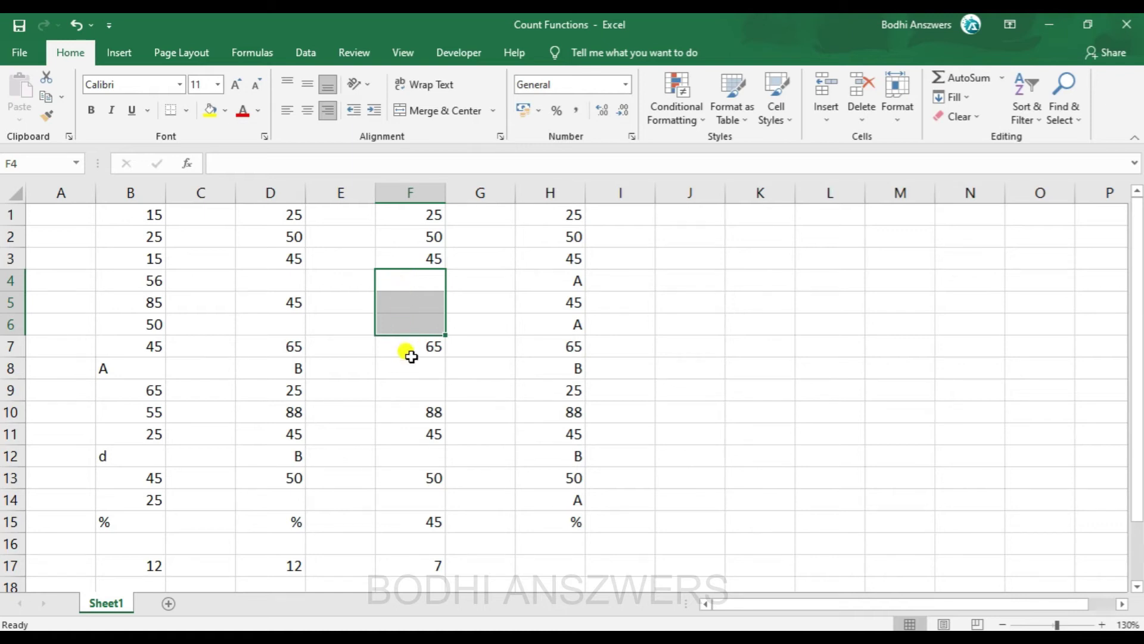
{"action": "left_click_drag", "start_coordinate": [404, 360], "coordinate": [409, 380]}
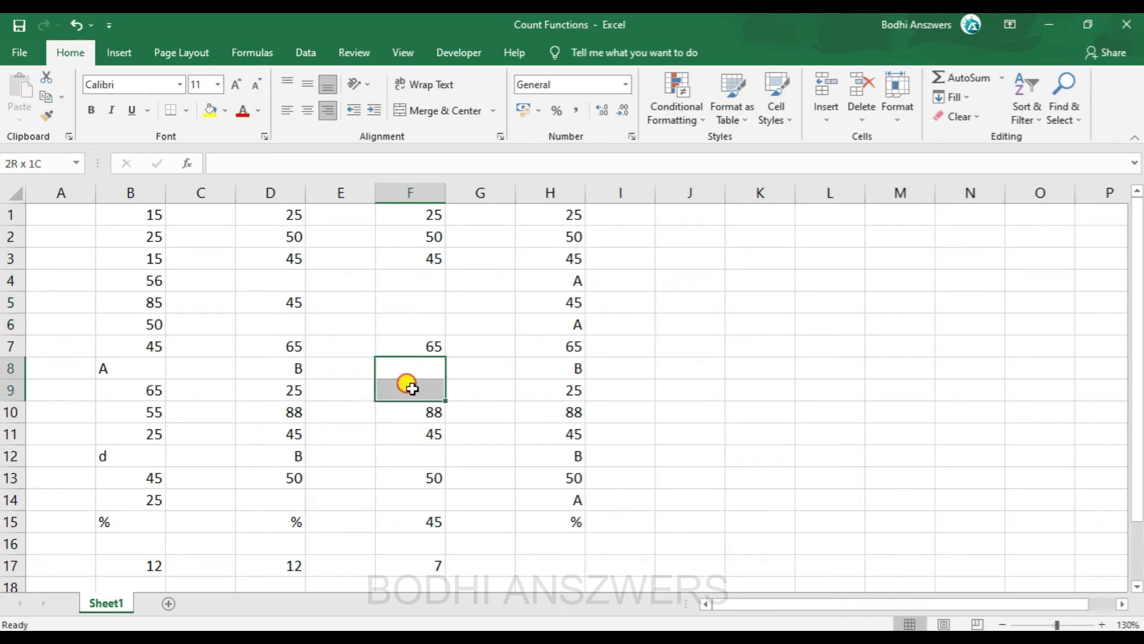
{"action": "left_click", "coordinate": [415, 454]}
{"action": "left_click", "coordinate": [424, 497]}
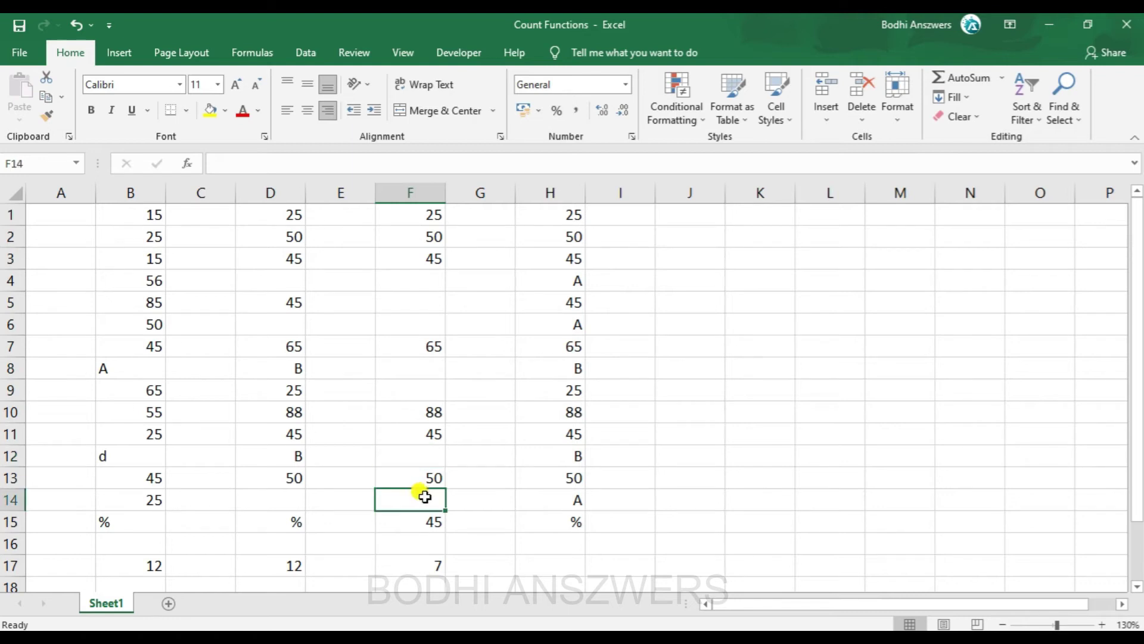
{"action": "left_click", "coordinate": [429, 563]}
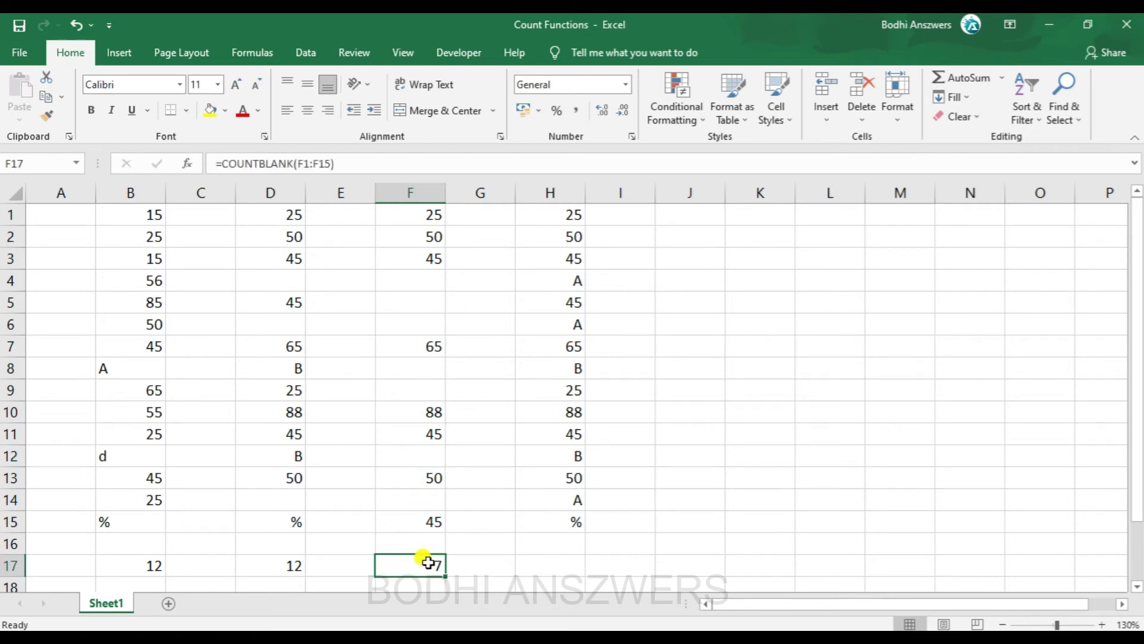
Enter the formula =COUNTIF(H1:H15,"A") in cell H17 to count the cells in column H containing A
{"action": "left_click", "coordinate": [543, 562]}
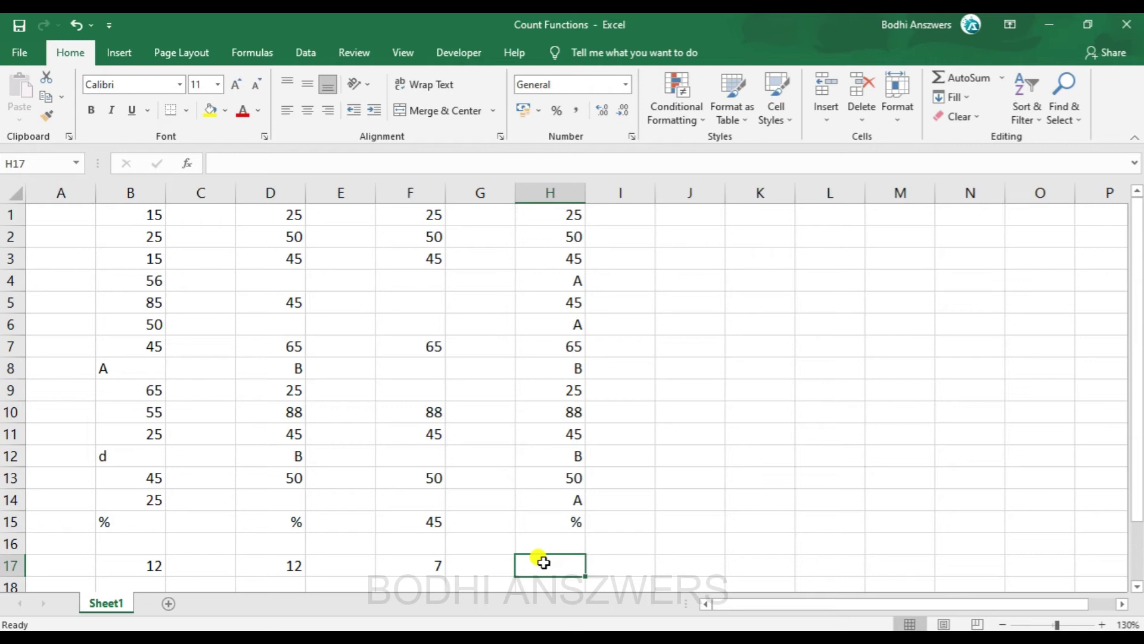
{"action": "type", "text": "=counf"}
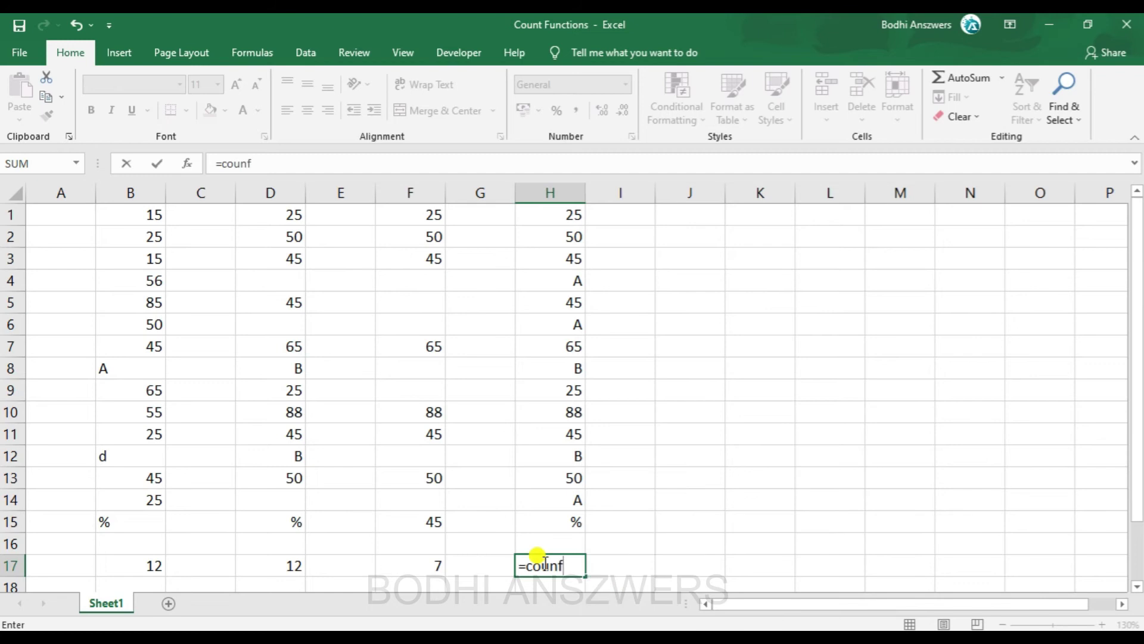
{"action": "key", "text": "BackSpace"}
{"action": "type", "text": "t"}
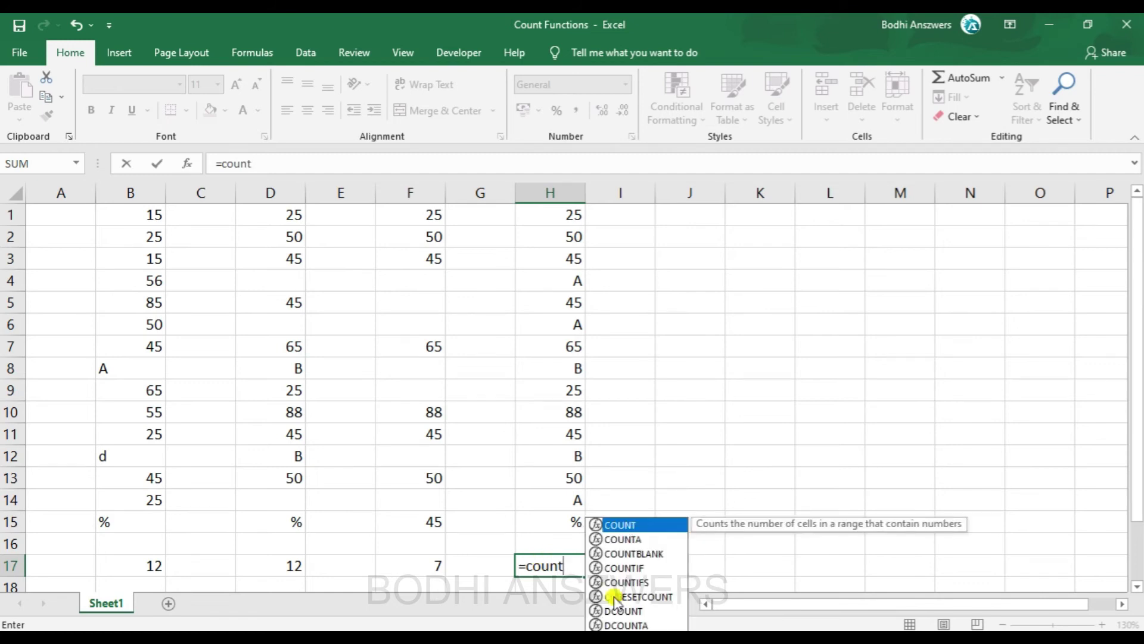
{"action": "double_click", "coordinate": [623, 567]}
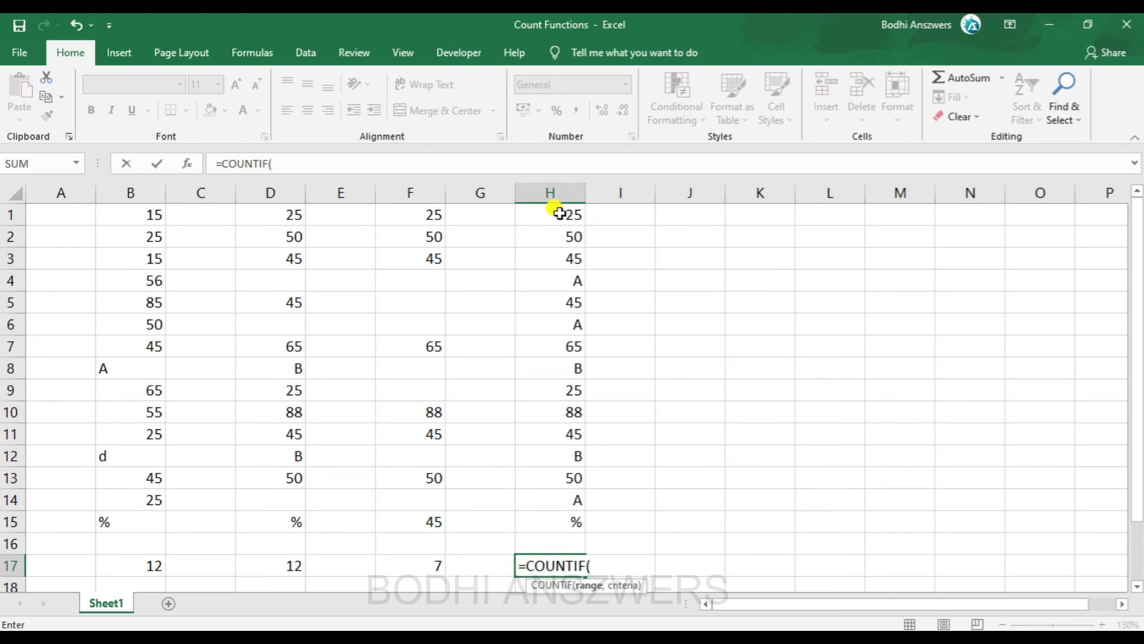
{"action": "left_click_drag", "start_coordinate": [560, 213], "coordinate": [544, 527]}
{"action": "type", "text": ","}
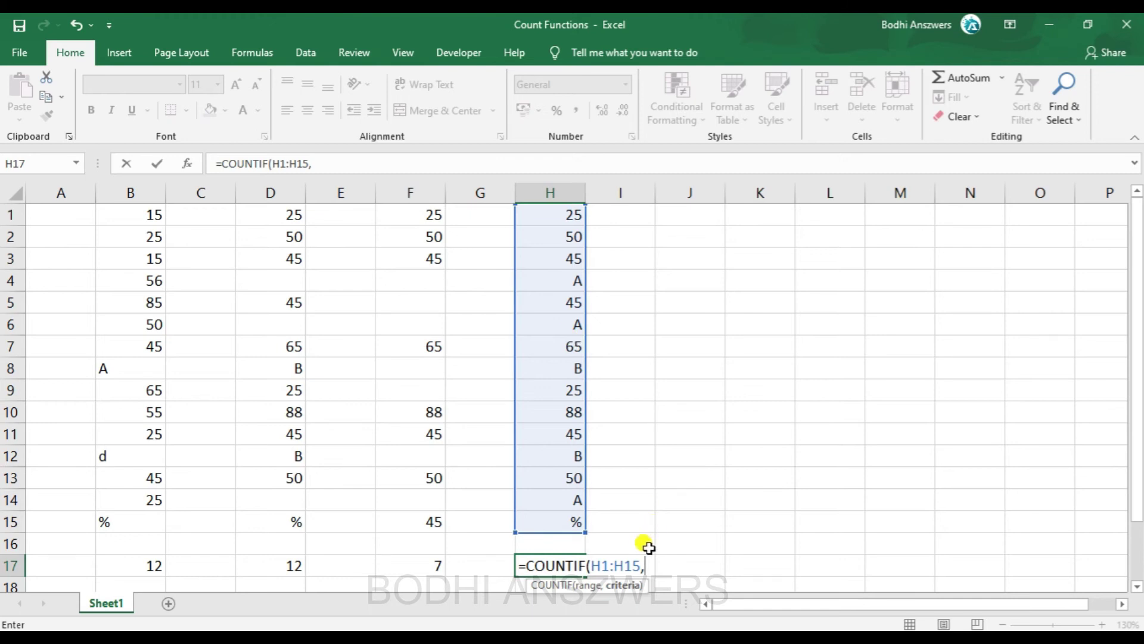
{"action": "type", "text": "\"A\")"}
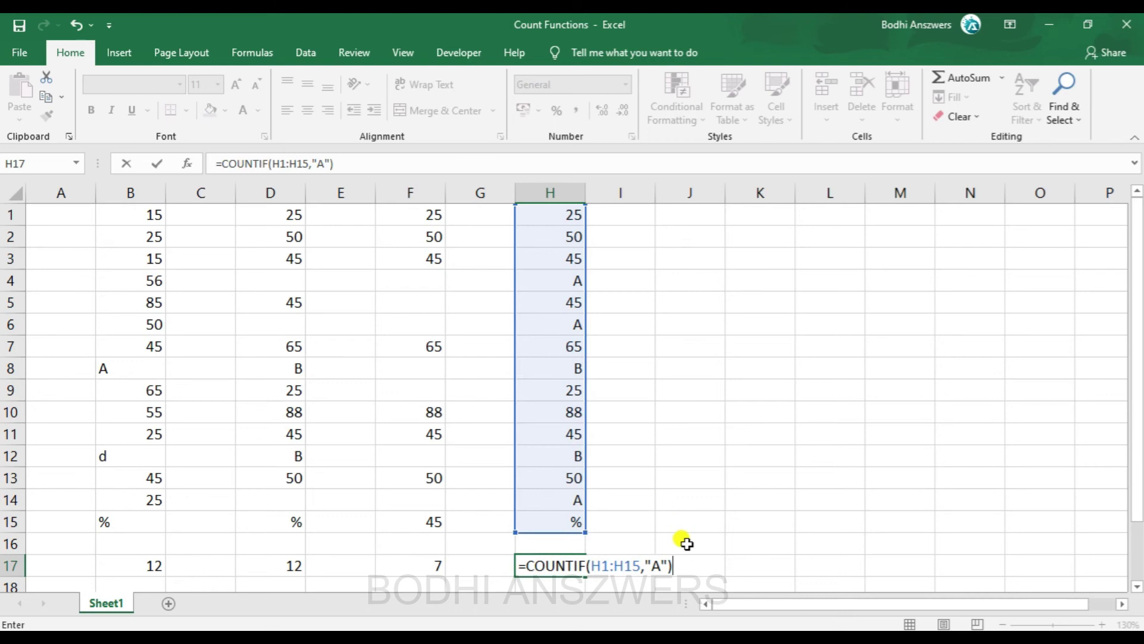
{"action": "key", "text": "Return"}
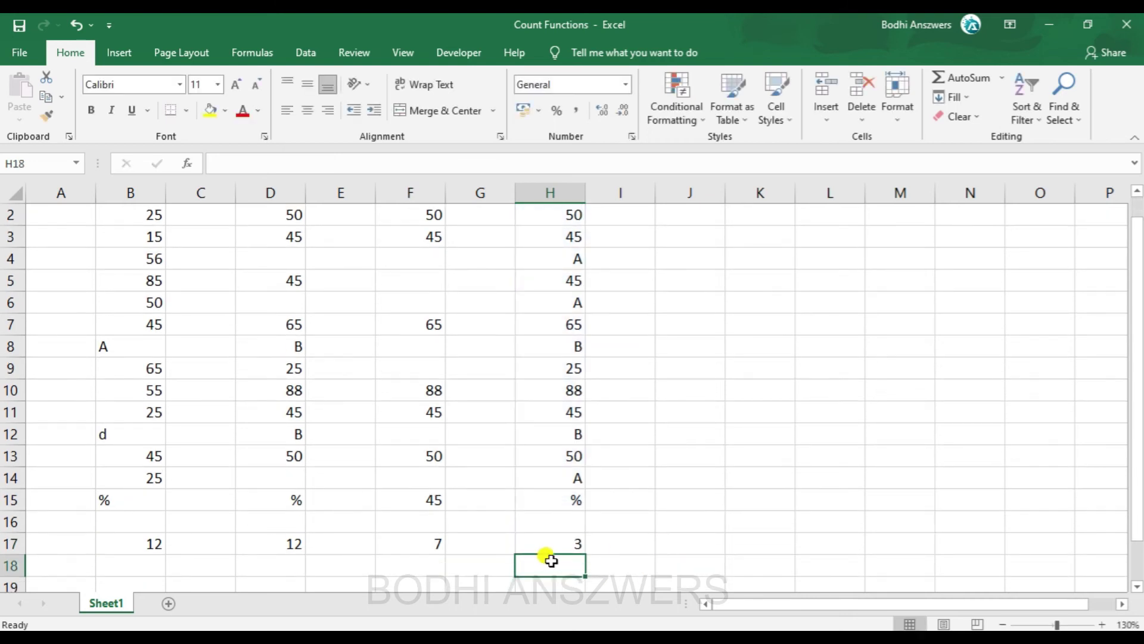
Go through column H from H1 downward, checking the cells containing A against the COUNTIF result in H17
{"action": "key", "text": "Up"}
{"action": "key", "text": "Up"}
{"action": "key", "text": "Up"}
{"action": "key", "text": "Up"}
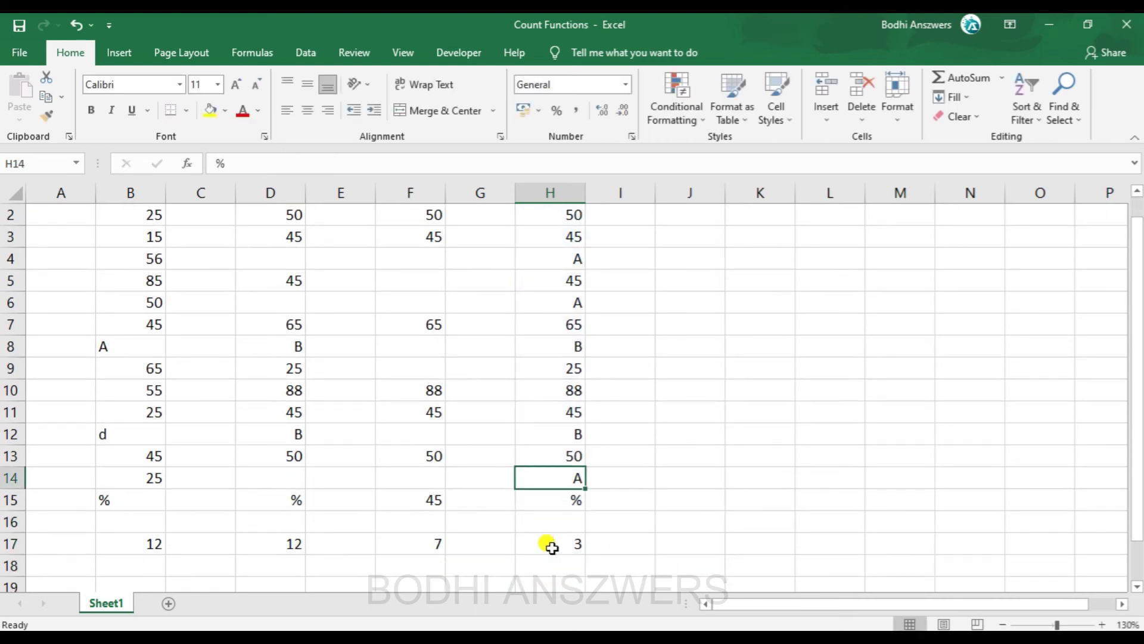
{"action": "key", "text": "ctrl+Up"}
{"action": "key", "text": "Down"}
{"action": "key", "text": "Down"}
{"action": "key", "text": "Down"}
{"action": "key", "text": "Down"}
{"action": "key", "text": "Down"}
{"action": "key", "text": "Down"}
{"action": "key", "text": "Down"}
{"action": "key", "text": "Down"}
{"action": "key", "text": "Down"}
{"action": "key", "text": "Down"}
{"action": "key", "text": "Down"}
{"action": "key", "text": "Down"}
{"action": "key", "text": "Down"}
{"action": "key", "text": "Down"}
{"action": "key", "text": "Down"}
{"action": "key", "text": "Down"}
{"action": "key", "text": "Down"}
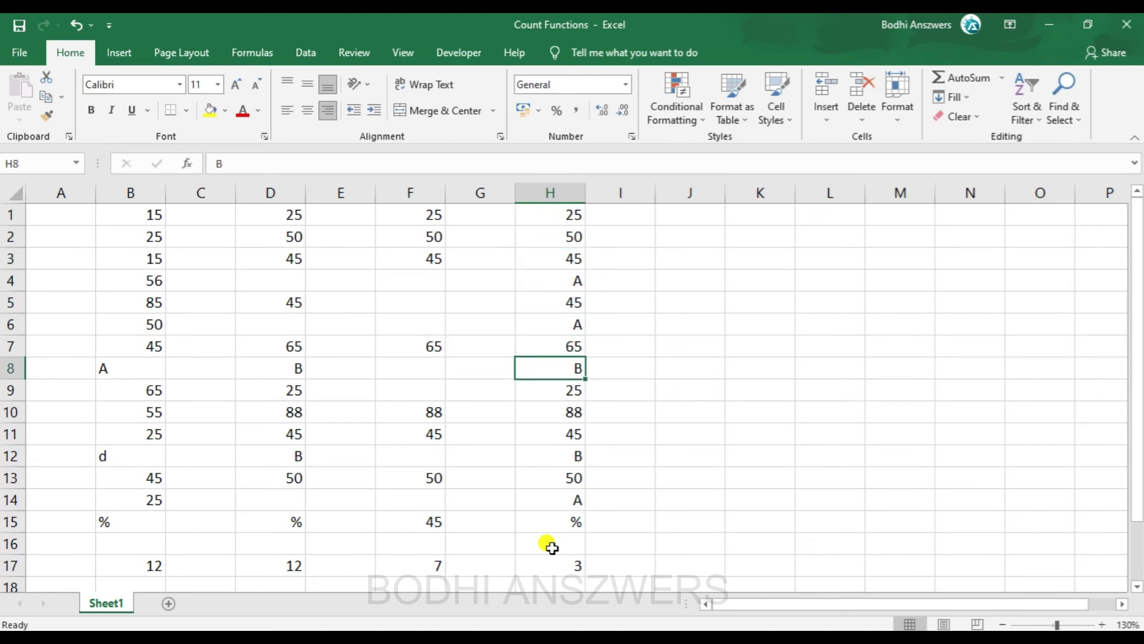
Change the COUNTIF criterion in H17 to "50" so it counts that number in H1:H15
{"action": "key", "text": "Up"}
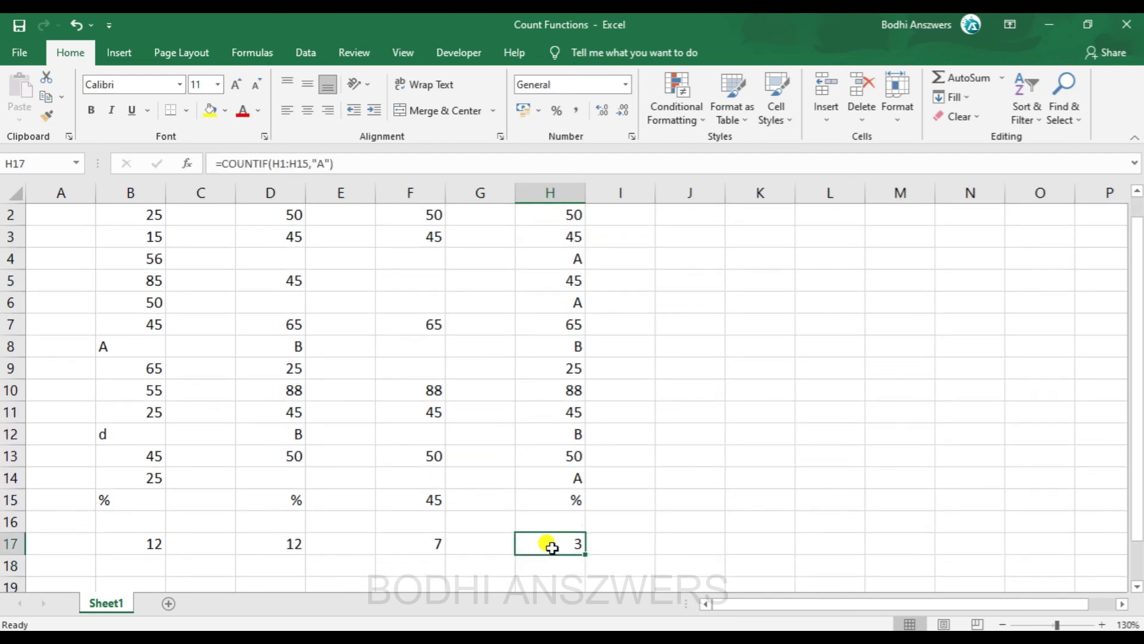
{"action": "left_click", "coordinate": [325, 165]}
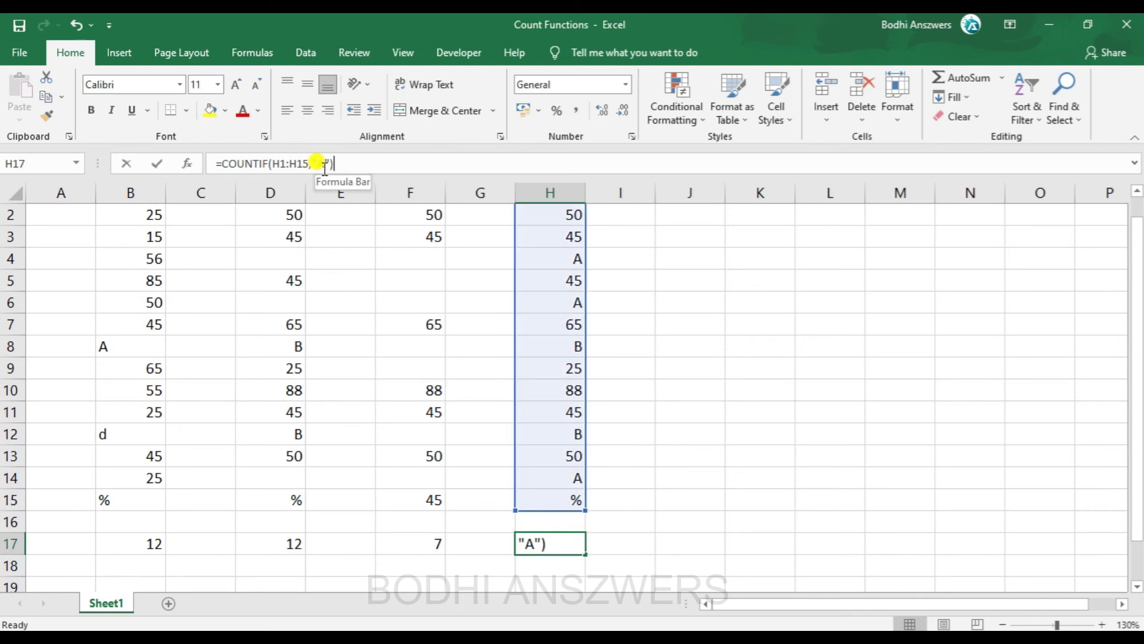
{"action": "key", "text": "BackSpace"}
{"action": "type", "text": "50"}
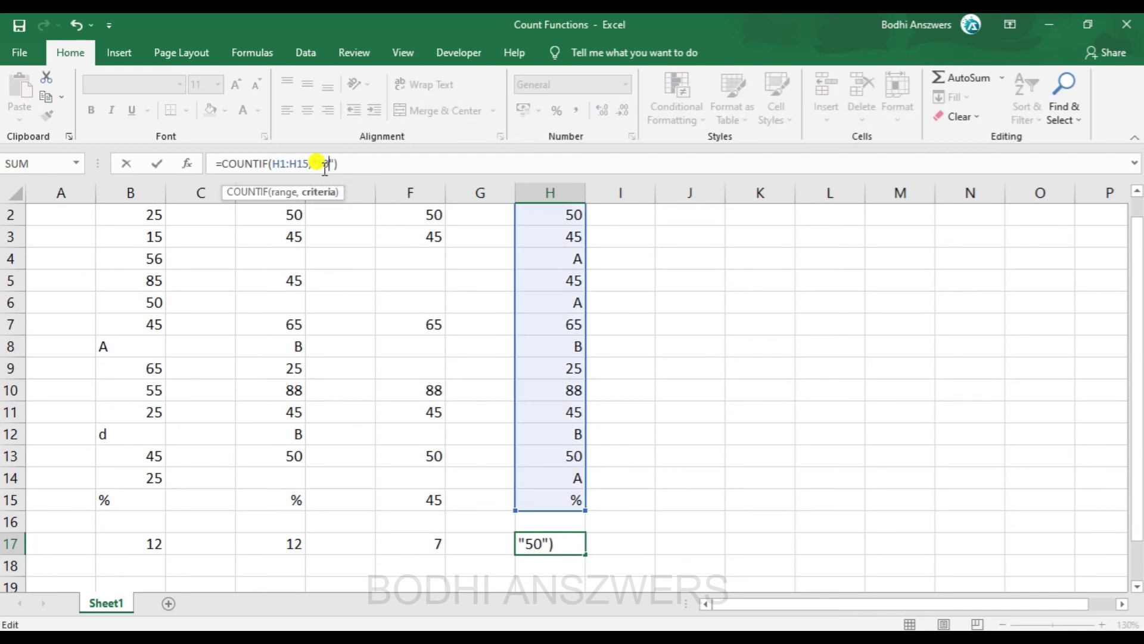
{"action": "key", "text": "ctrl+Return"}
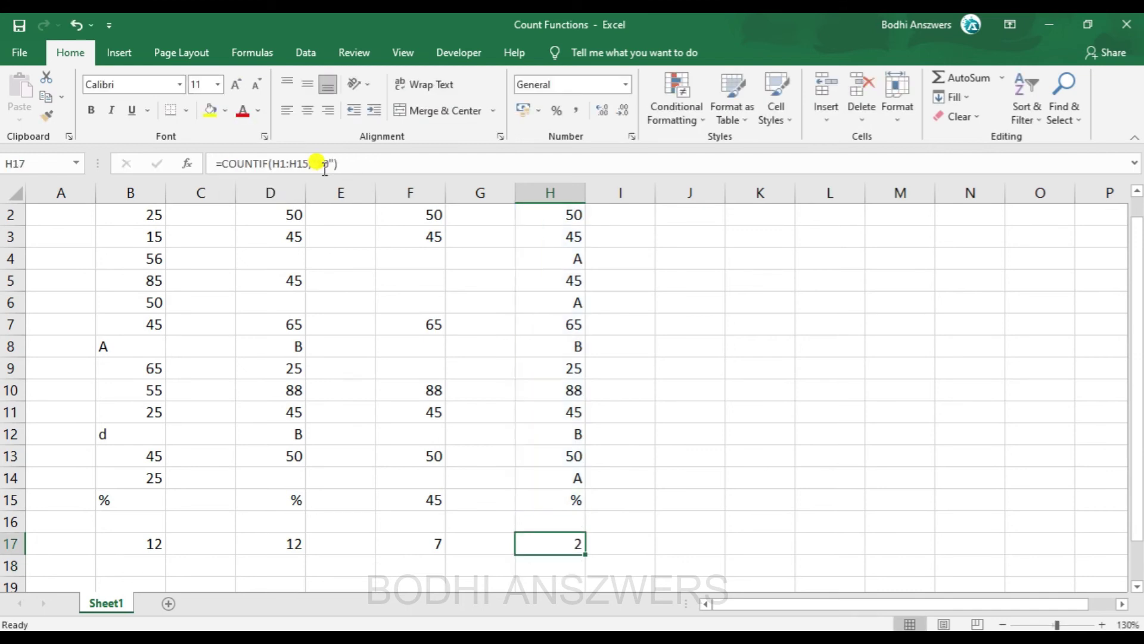
Find the cells containing 50 in column H and compare them with the COUNTIF result in H17
{"action": "key", "text": "Up"}
{"action": "key", "text": "Up"}
{"action": "key", "text": "Up"}
{"action": "key", "text": "Up"}
{"action": "key", "text": "Up"}
{"action": "key", "text": "Up"}
{"action": "key", "text": "Up"}
{"action": "key", "text": "Up"}
{"action": "key", "text": "Up"}
{"action": "key", "text": "Up"}
{"action": "key", "text": "Up"}
{"action": "key", "text": "Up"}
{"action": "key", "text": "Up"}
{"action": "key", "text": "Up"}
{"action": "key", "text": "Up"}
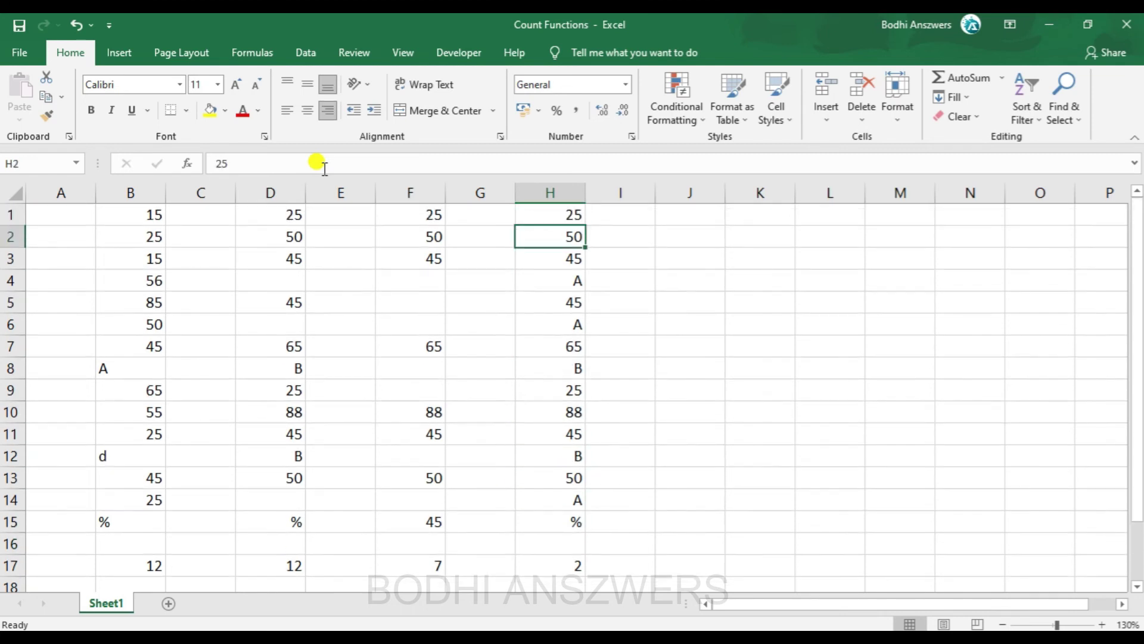
{"action": "left_click", "coordinate": [560, 480]}
{"action": "left_click", "coordinate": [554, 232]}
{"action": "left_click", "coordinate": [547, 475]}
{"action": "key", "text": "Down"}
{"action": "key", "text": "Down"}
{"action": "key", "text": "Down"}
{"action": "key", "text": "Down"}
{"action": "key", "text": "Down"}
{"action": "key", "text": "Down"}
{"action": "key", "text": "Down"}
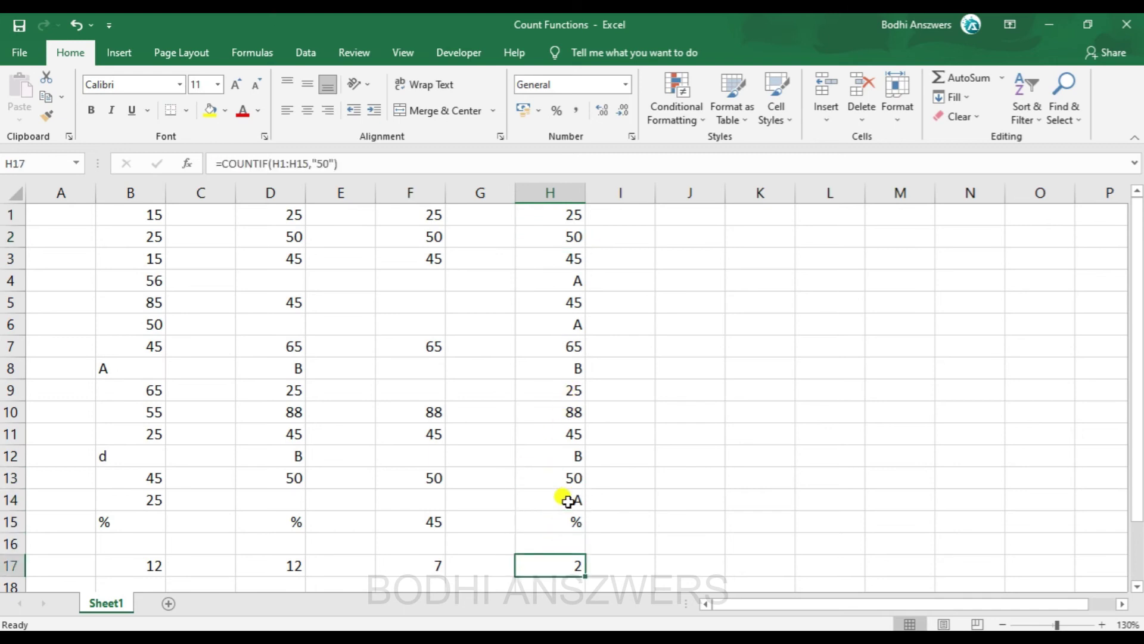
Change the COUNTIF criterion in H17 to "%" so it counts the percent symbol in H1:H15
{"action": "key", "text": "Up"}
{"action": "key", "text": "Up"}
{"action": "key", "text": "Up"}
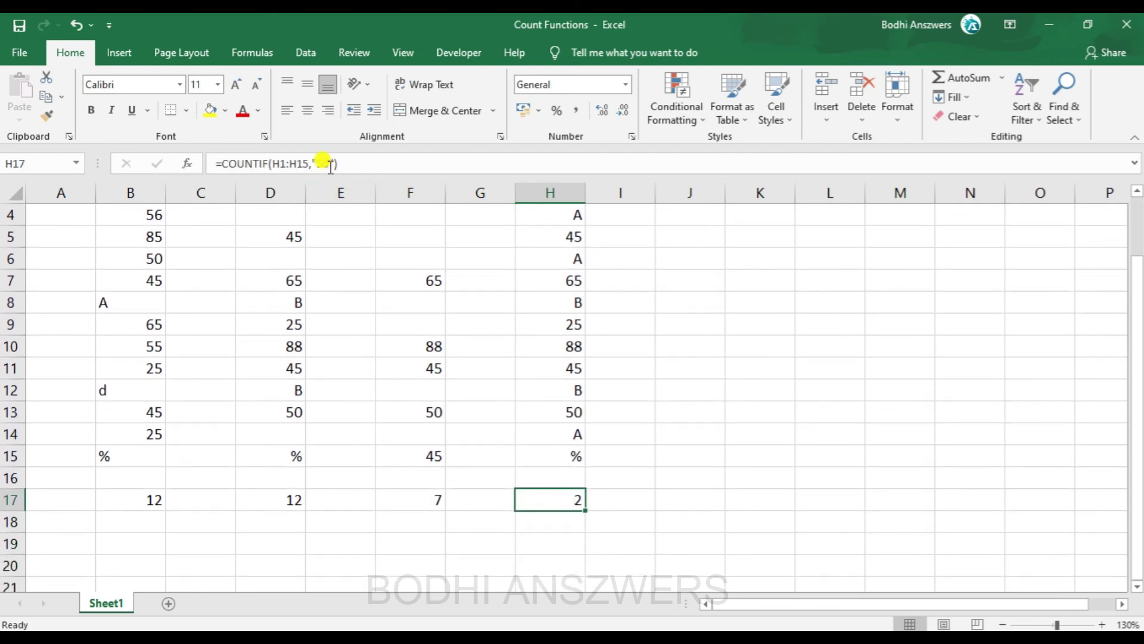
{"action": "left_click", "coordinate": [314, 162]}
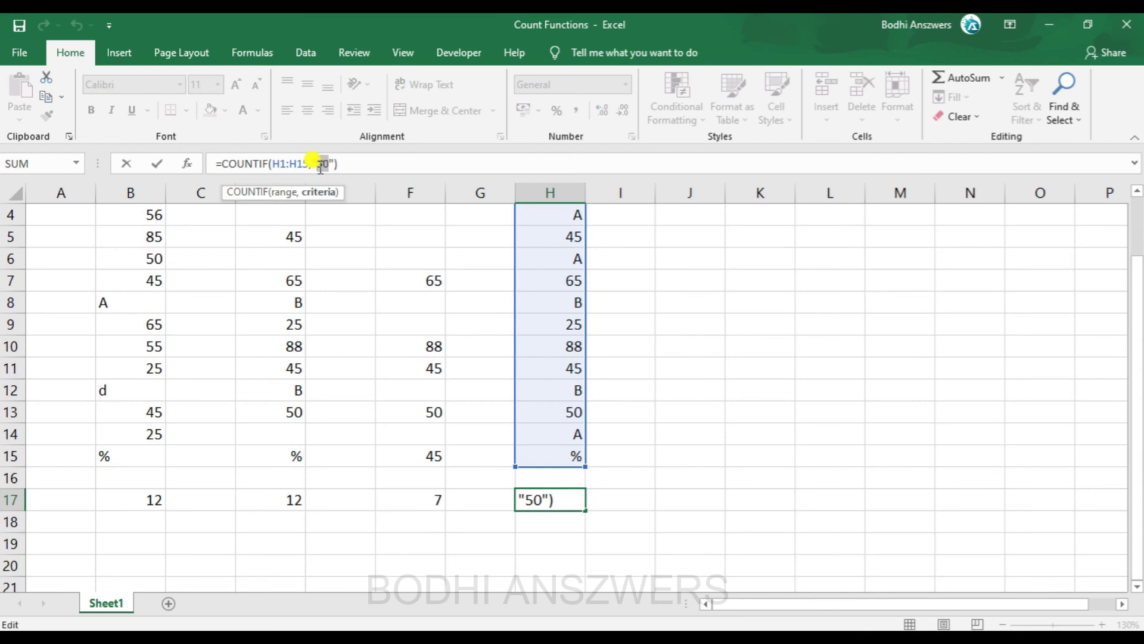
{"action": "type", "text": "%"}
{"action": "key", "text": "Return"}
{"action": "key", "text": "Up"}
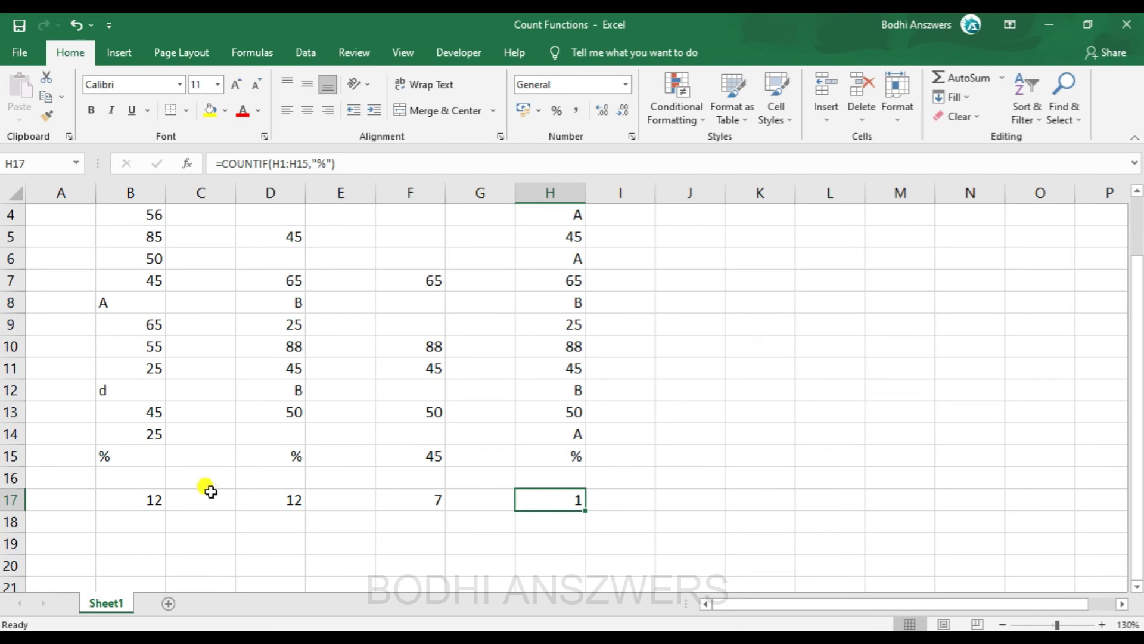
Review the COUNT, COUNTA, COUNTBLANK and COUNTIF formulas in B17, D17, F17 and H17
{"action": "left_click", "coordinate": [142, 500]}
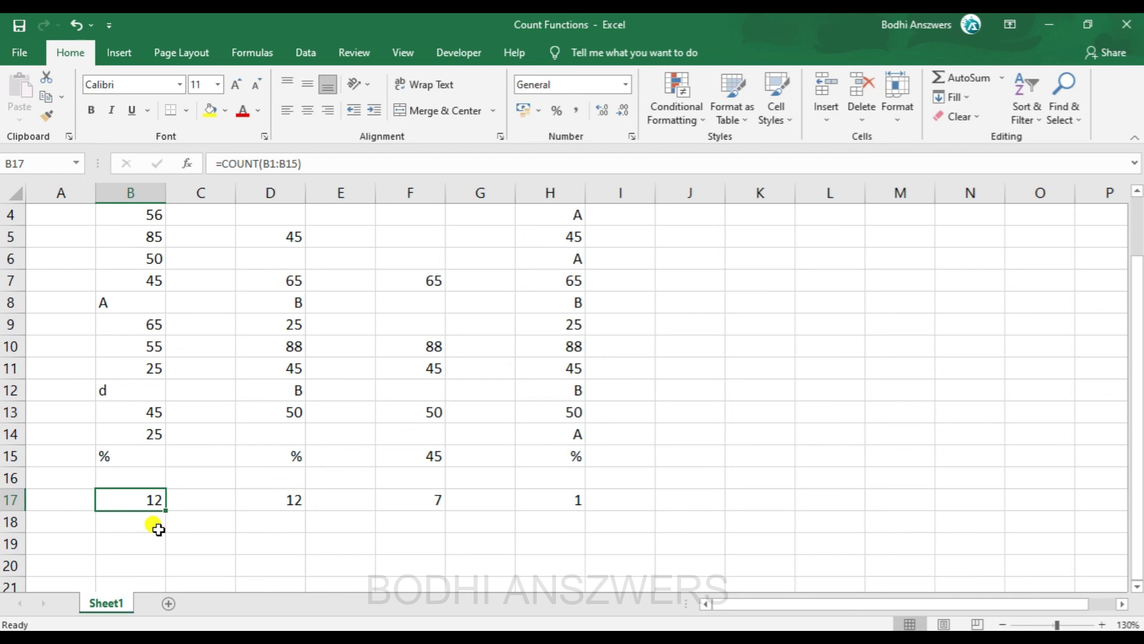
{"action": "left_click", "coordinate": [275, 500]}
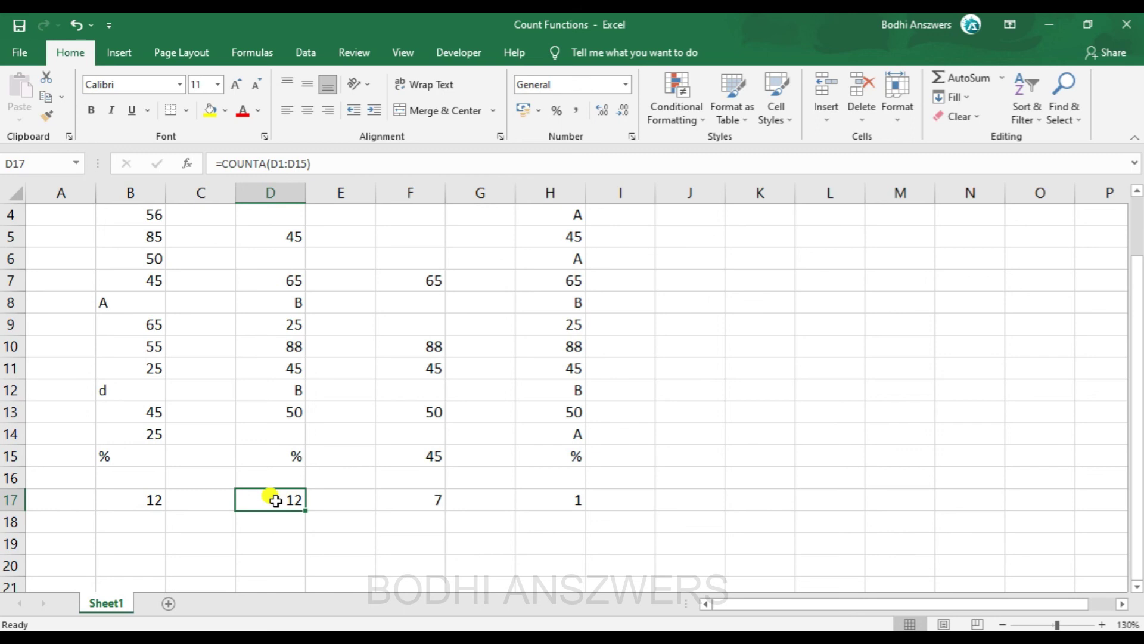
{"action": "left_click", "coordinate": [403, 499]}
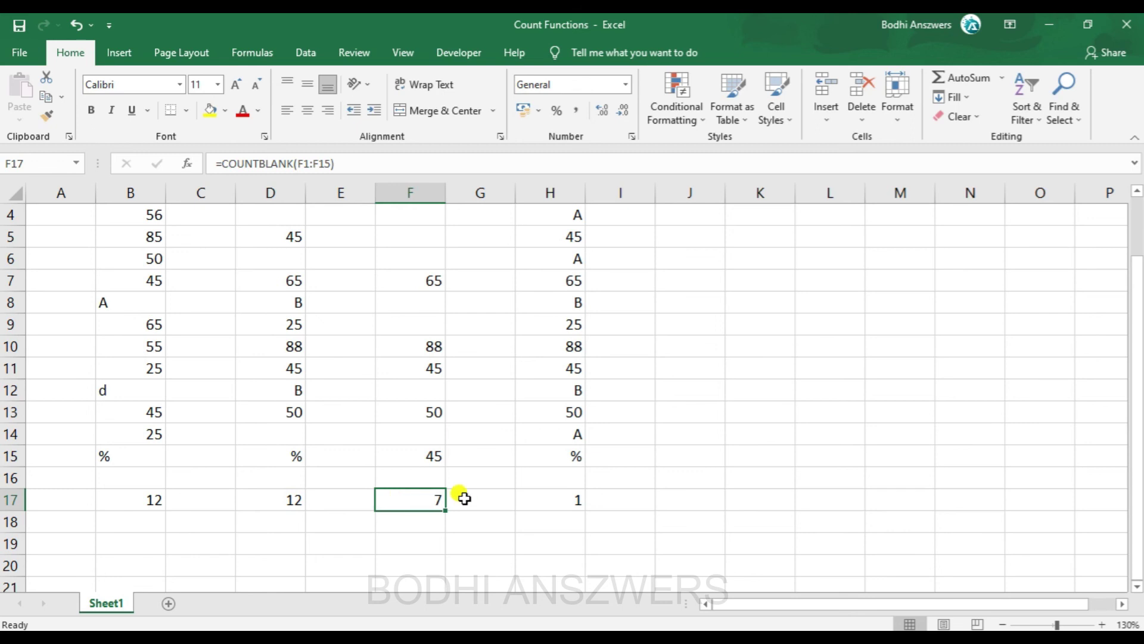
{"action": "left_click", "coordinate": [544, 498]}
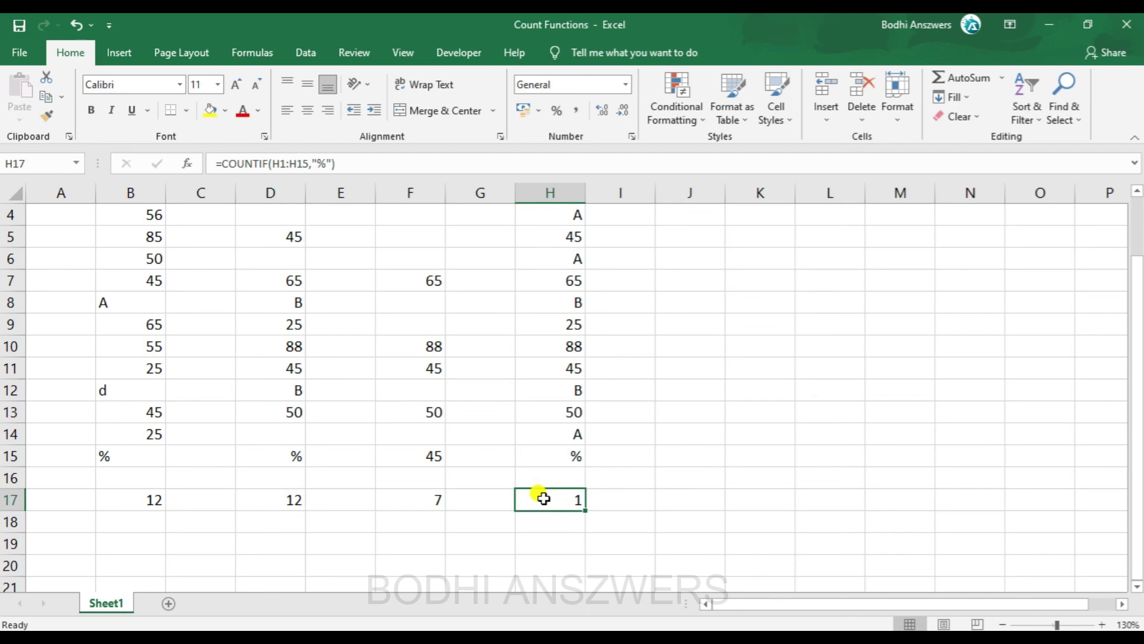
{"action": "left_click", "coordinate": [280, 527]}
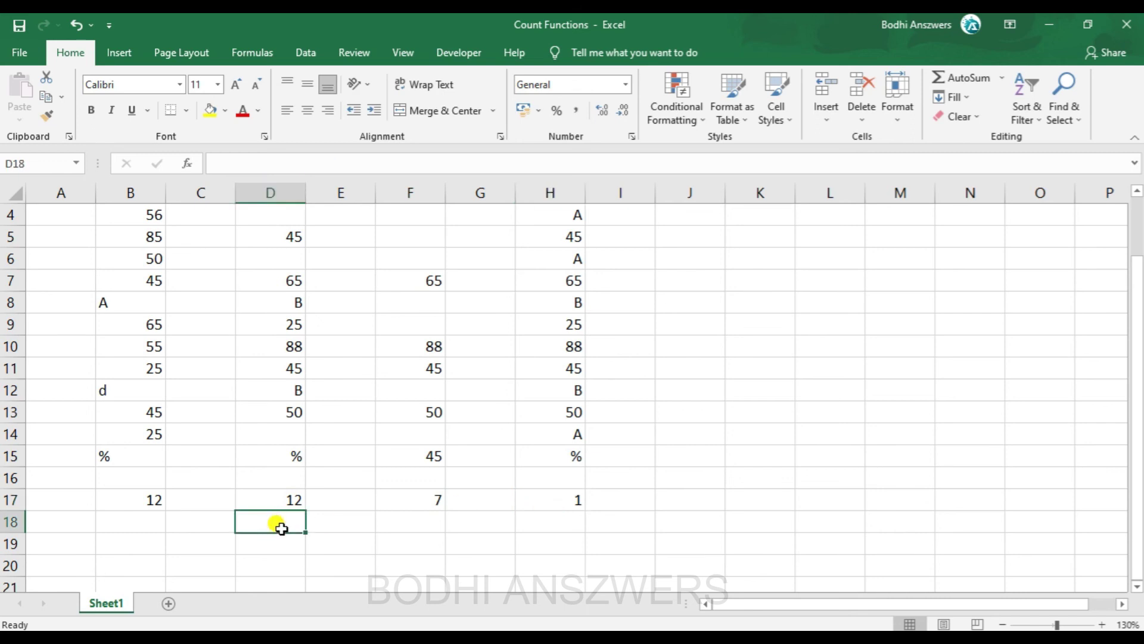